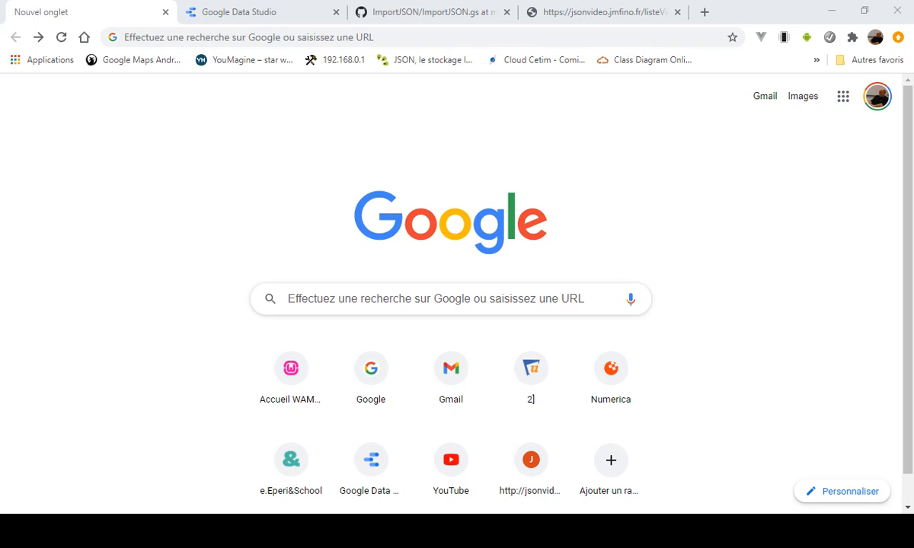
- Review the JSON video data served by listeVideosAll.php and the web address of that page
{"action": "left_click", "coordinate": [451, 16]}
{"action": "left_click", "coordinate": [580, 15]}
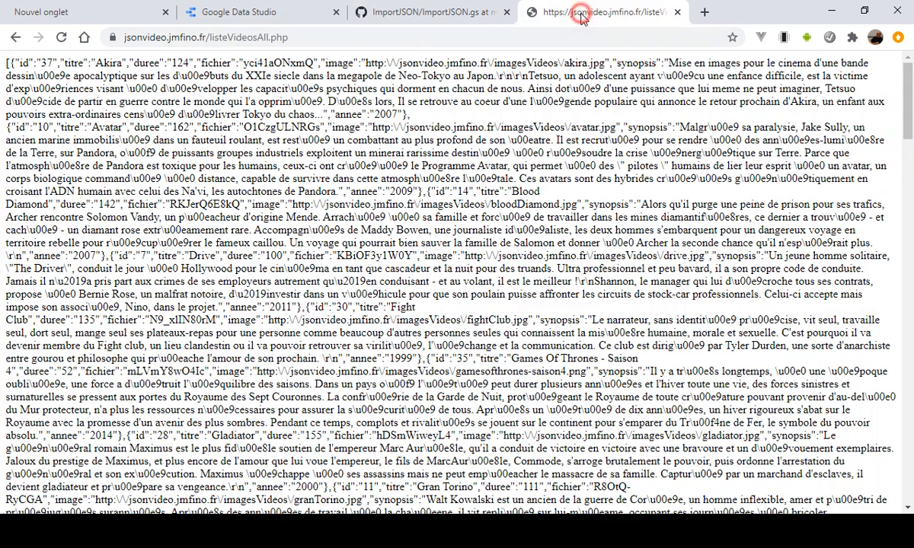
{"action": "left_click", "coordinate": [327, 37]}
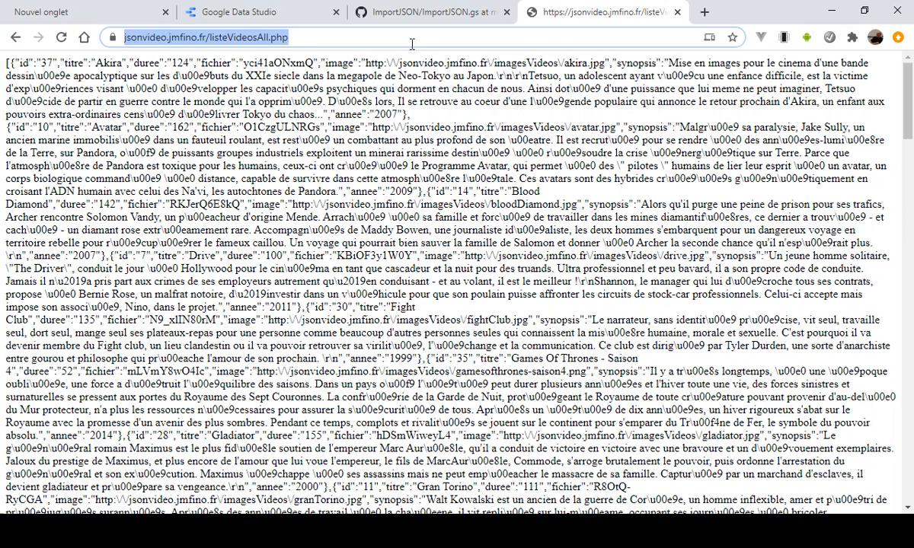
{"action": "left_click", "coordinate": [389, 38]}
- Switch to Google Sheets from the new browser tab and create a blank spreadsheet
{"action": "left_click", "coordinate": [58, 11]}
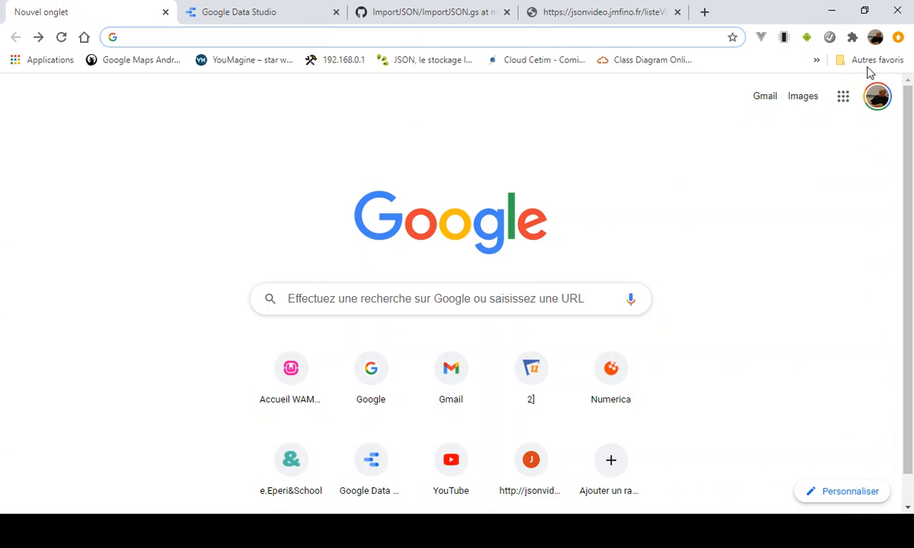
{"action": "left_click", "coordinate": [845, 99]}
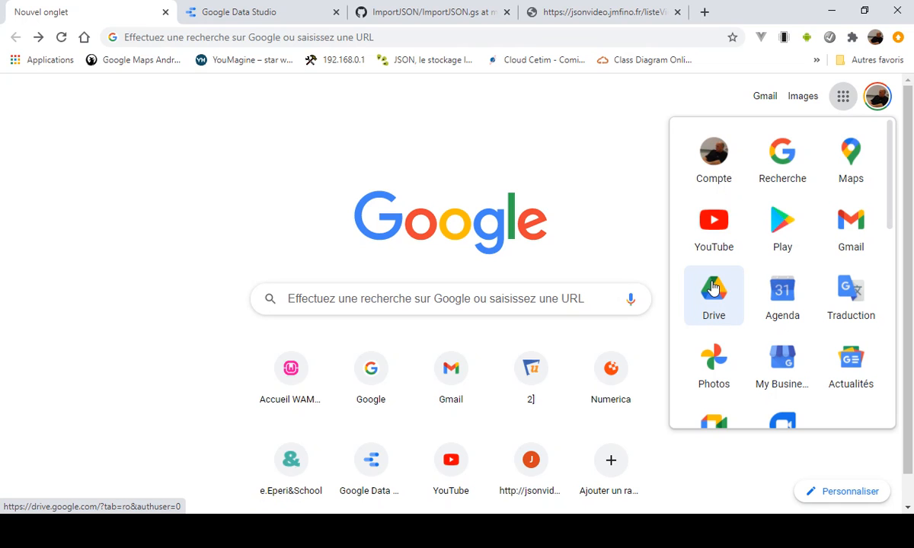
{"action": "scroll", "coordinate": [754, 261], "scroll_direction": "down", "scroll_amount": 5}
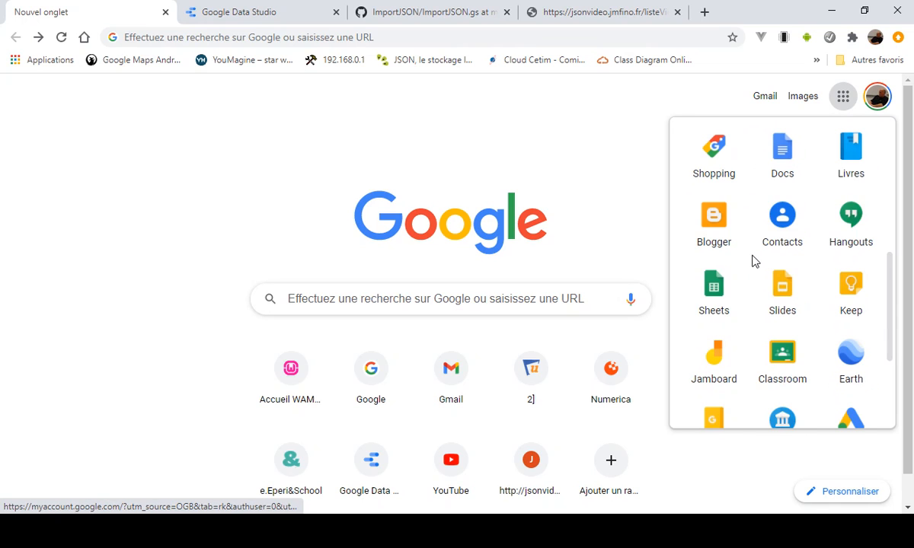
{"action": "left_click", "coordinate": [716, 303]}
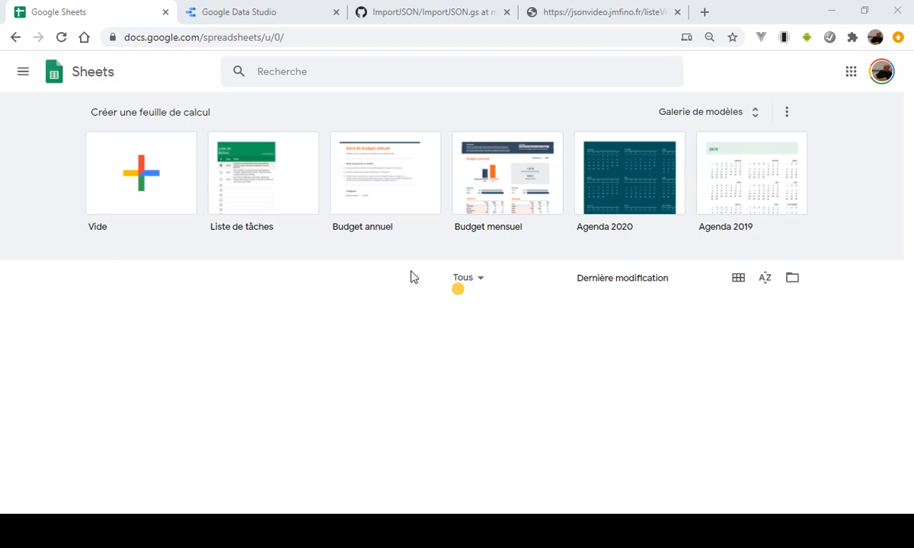
{"action": "left_click", "coordinate": [151, 186]}
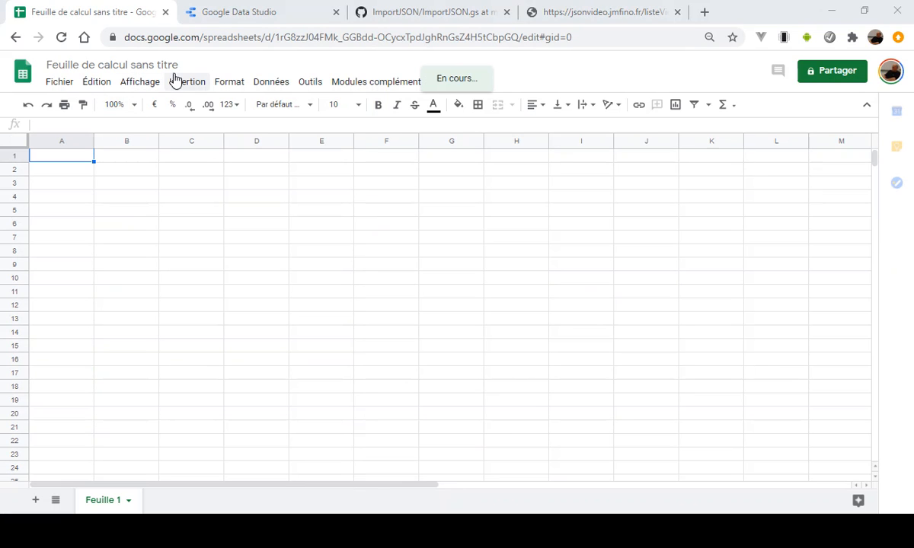
- Rename the untitled spreadsheet as Liste videos JSON
{"action": "left_click", "coordinate": [176, 65]}
{"action": "left_click", "coordinate": [176, 65]}
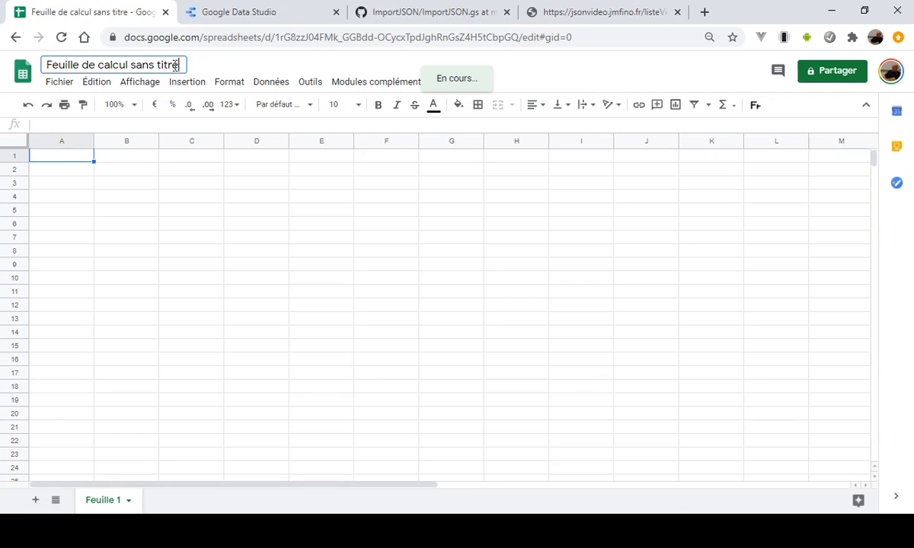
{"action": "left_click_drag", "start_coordinate": [182, 65], "coordinate": [22, 64]}
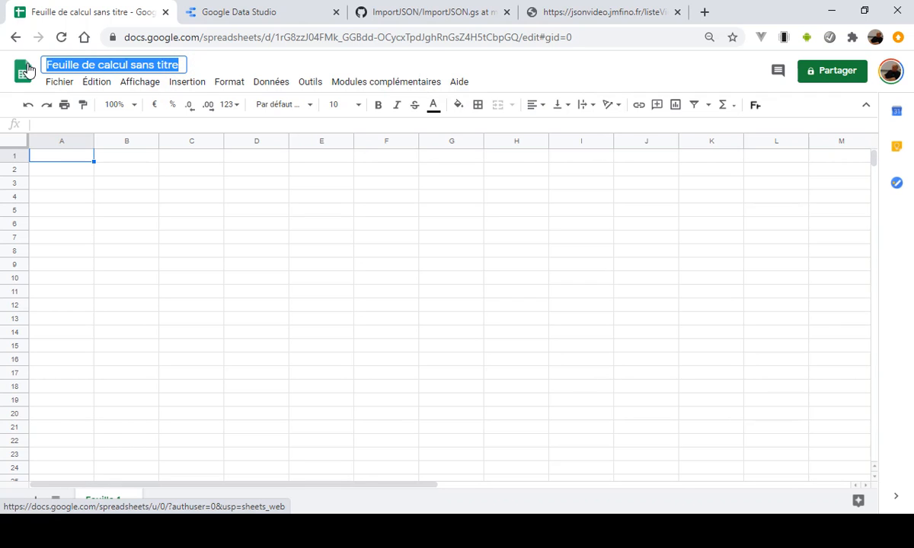
{"action": "type", "text": "Liste videos JSON"}
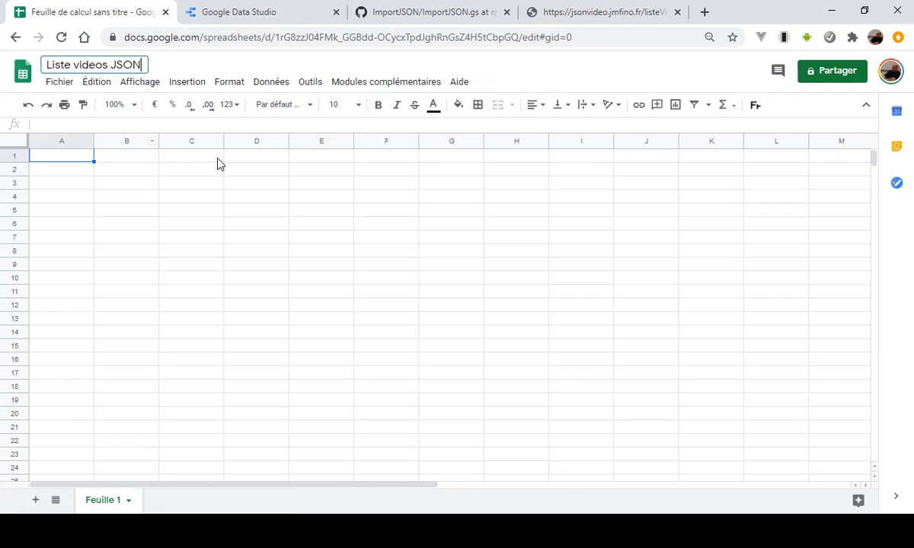
- Open the script editor for the spreadsheet and dismiss the notice about the new Apps Script runtime
{"action": "left_click", "coordinate": [310, 84]}
{"action": "left_click", "coordinate": [355, 157]}
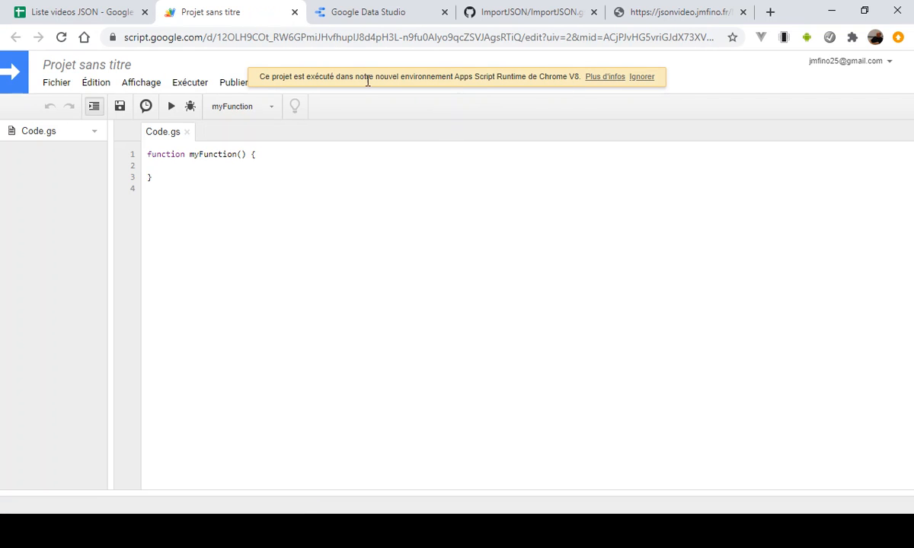
{"action": "left_click", "coordinate": [638, 80]}
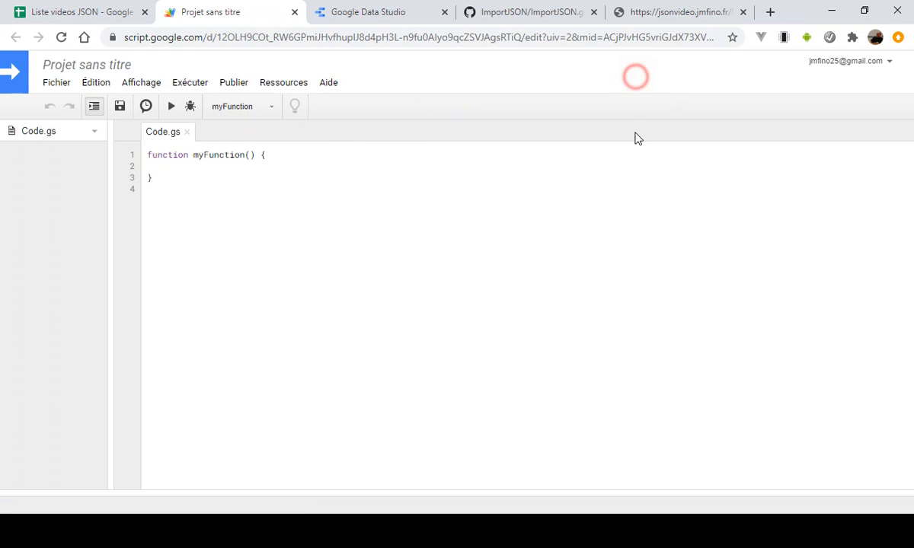
- Delete the entire default myFunction code from Code.gs
{"action": "left_click_drag", "start_coordinate": [193, 179], "coordinate": [122, 157]}
{"action": "left_click", "coordinate": [205, 183]}
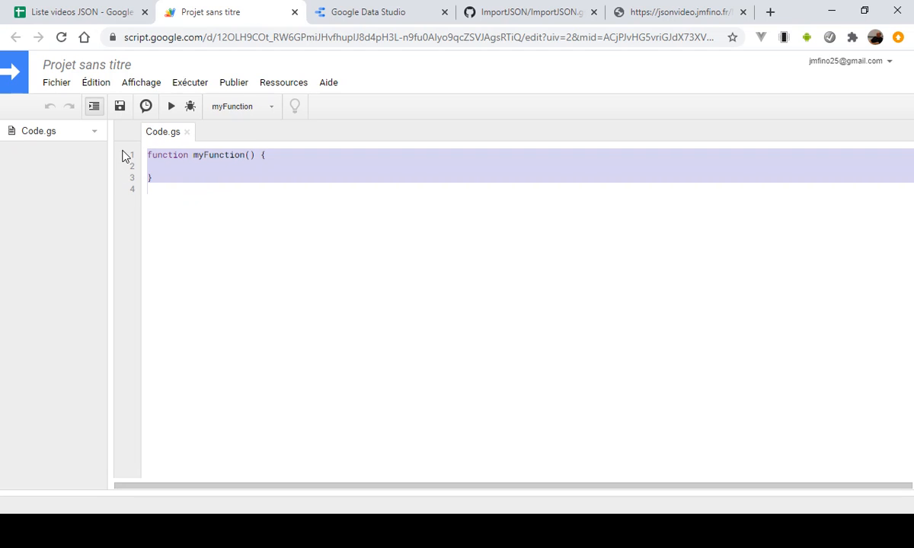
{"action": "left_click", "coordinate": [256, 213]}
{"action": "left_click_drag", "start_coordinate": [186, 194], "coordinate": [152, 150]}
{"action": "key", "text": "Delete"}
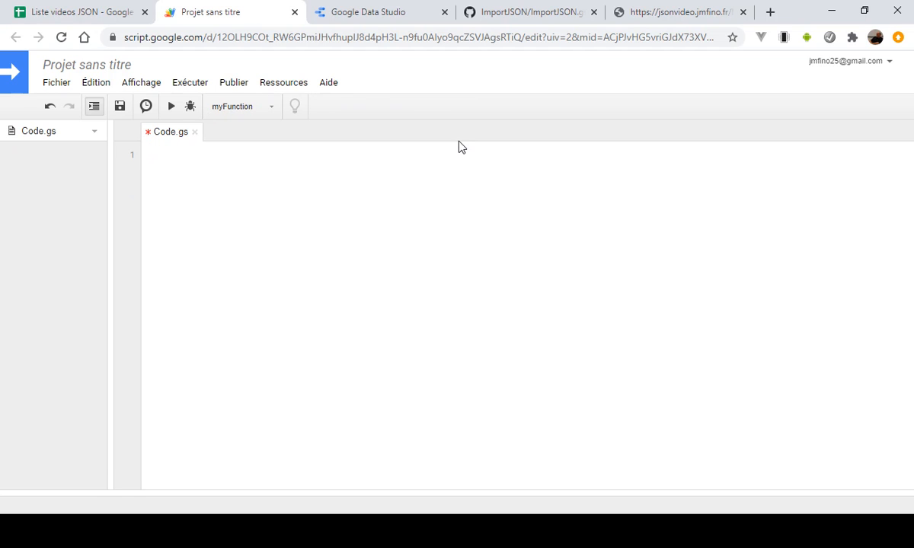
- Copy the complete source code of ImportJSON.gs from its GitHub page, from line 1 through line 634
{"action": "left_click", "coordinate": [509, 14]}
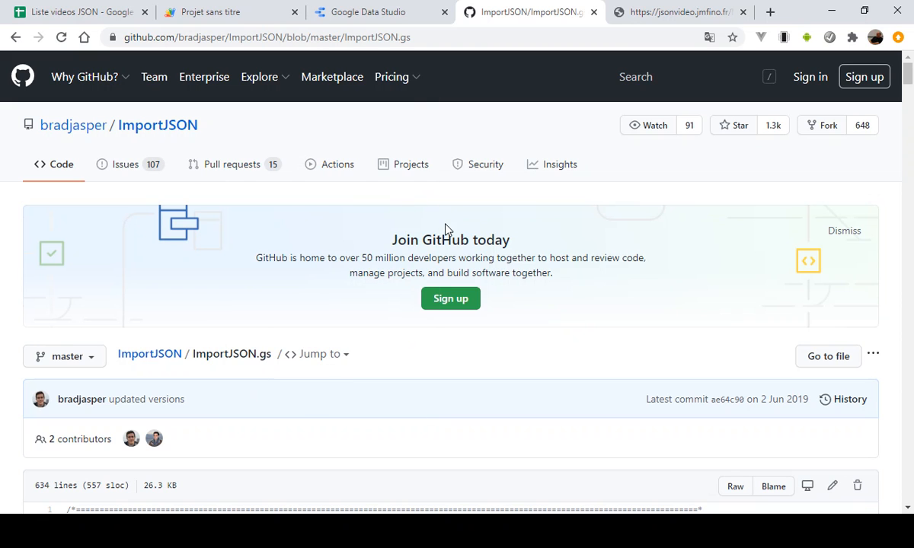
{"action": "scroll", "coordinate": [525, 279], "scroll_direction": "down", "scroll_amount": 3}
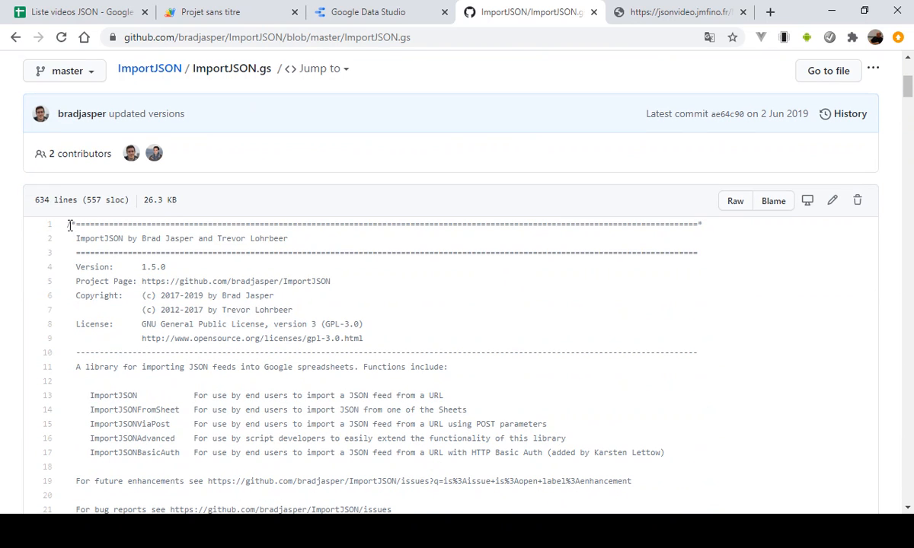
{"action": "left_click_drag", "start_coordinate": [69, 225], "coordinate": [192, 390]}
{"action": "scroll", "coordinate": [192, 280], "scroll_direction": "down", "scroll_amount": 20}
{"action": "scroll", "coordinate": [190, 285], "scroll_direction": "down", "scroll_amount": 20}
{"action": "scroll", "coordinate": [186, 294], "scroll_direction": "down", "scroll_amount": 20}
{"action": "scroll", "coordinate": [186, 300], "scroll_direction": "down", "scroll_amount": 20}
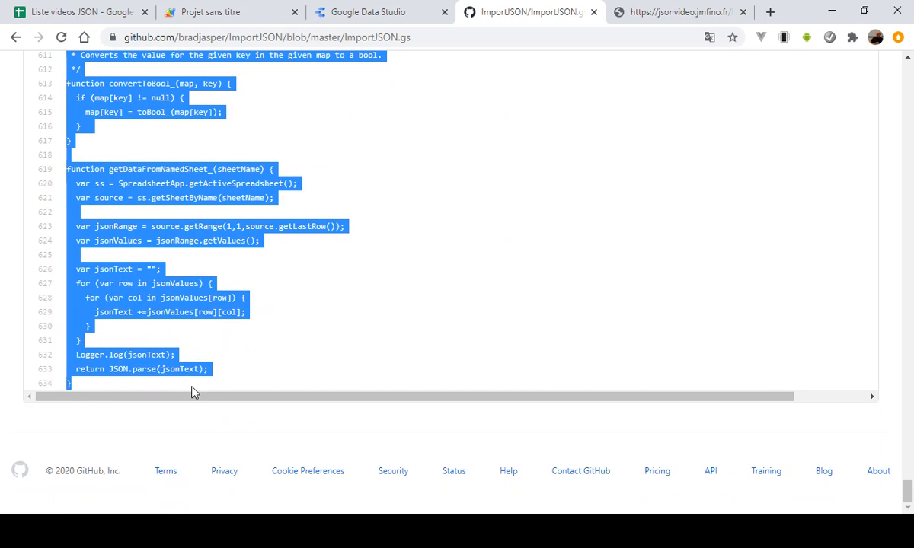
{"action": "right_click", "coordinate": [195, 197]}
{"action": "left_click", "coordinate": [220, 206]}
- Return to the Apps Script project and paste the copied ImportJSON code into the empty Code.gs file
{"action": "left_click", "coordinate": [406, 10]}
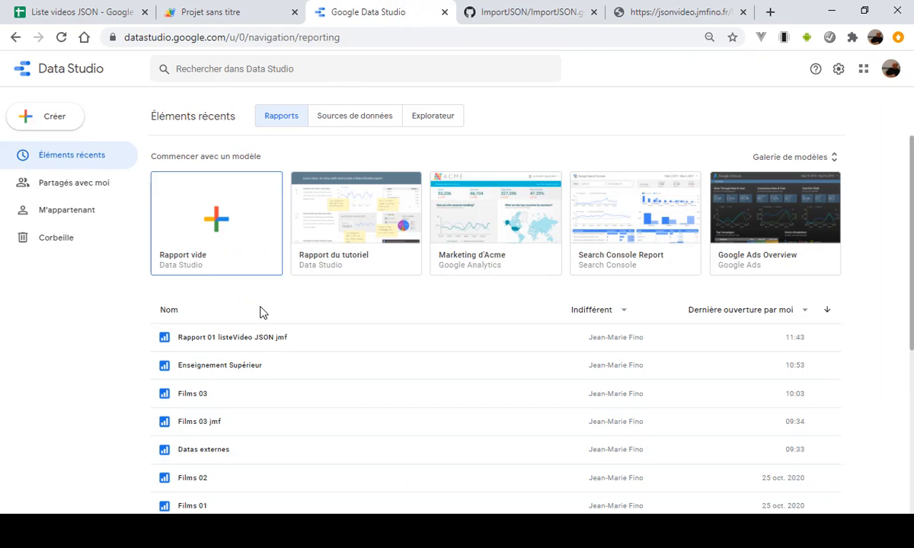
{"action": "left_click", "coordinate": [75, 12]}
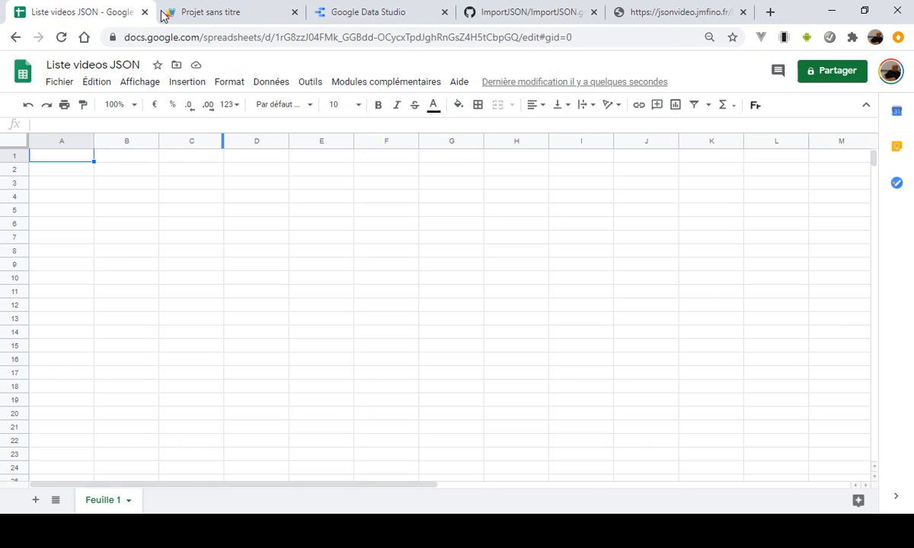
{"action": "left_click", "coordinate": [219, 15]}
{"action": "left_click", "coordinate": [194, 203]}
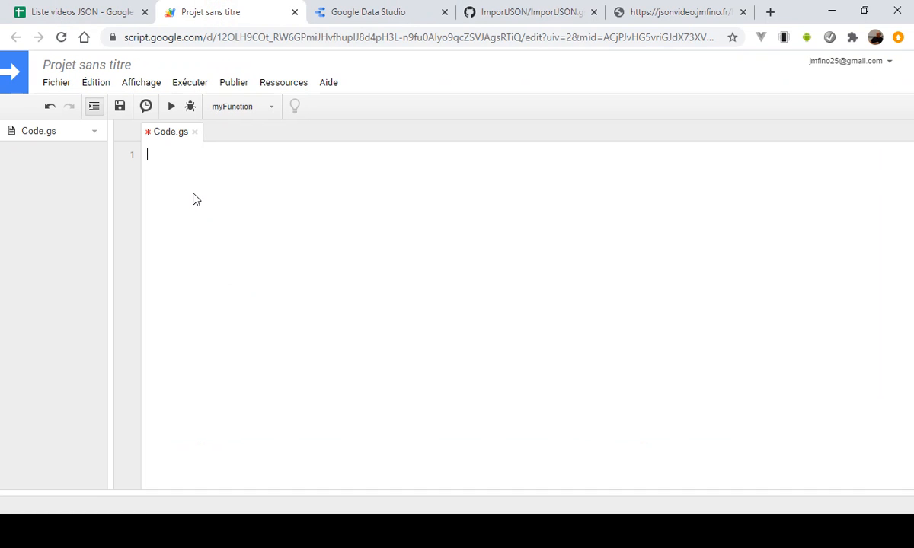
{"action": "key", "text": "ctrl+v"}
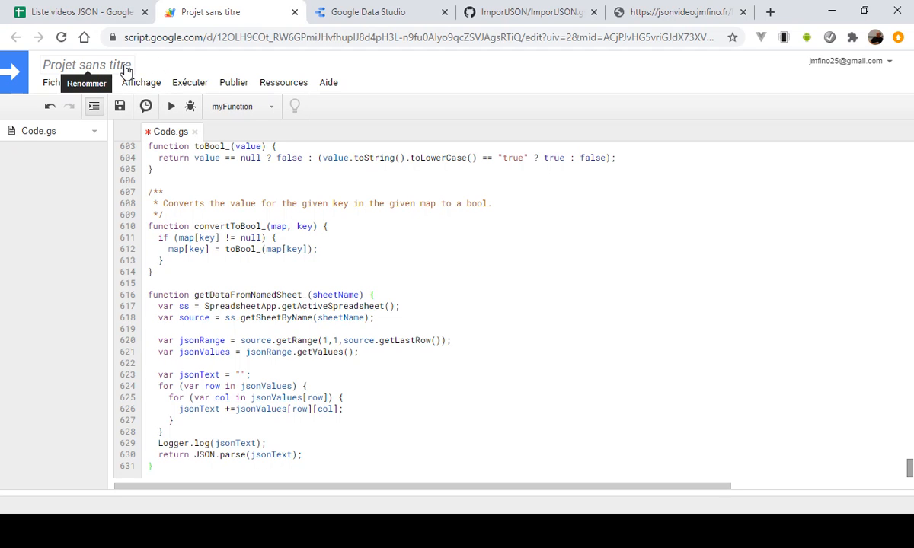
- Rename the untitled script project as ImportJSON
{"action": "left_click", "coordinate": [86, 66]}
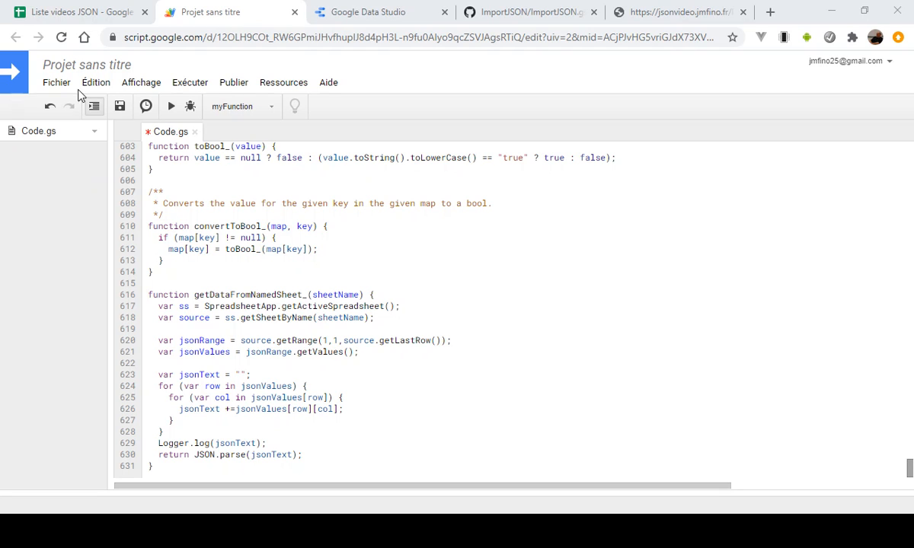
{"action": "left_click", "coordinate": [124, 66]}
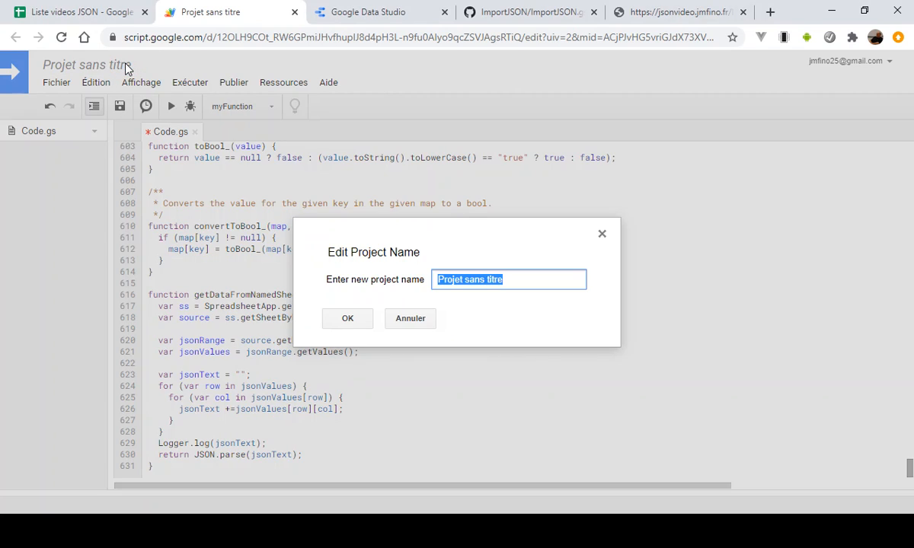
{"action": "type", "text": "ImportJSON"}
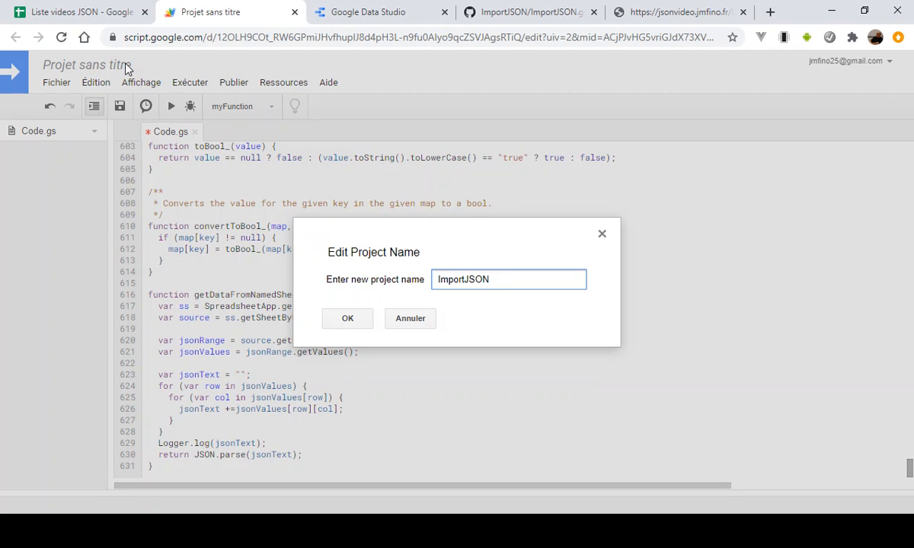
{"action": "left_click", "coordinate": [349, 319]}
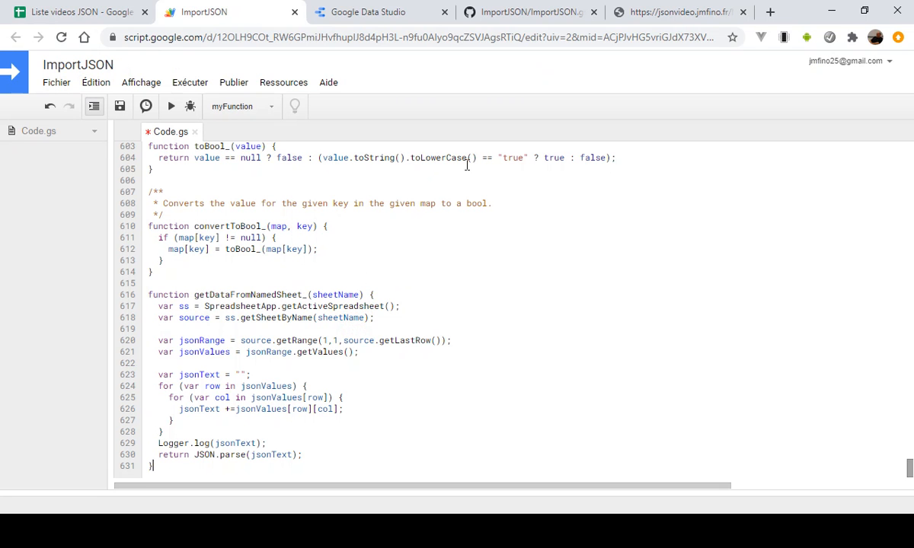
{"action": "left_click", "coordinate": [368, 203]}
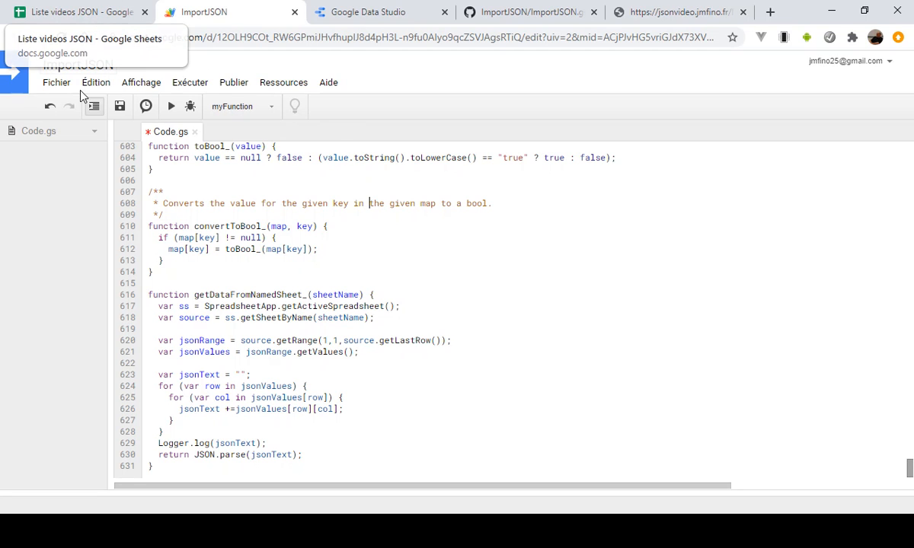
- Save the ImportJSON script, close its editor and return to the Liste videos JSON spreadsheet
{"action": "left_click", "coordinate": [124, 108]}
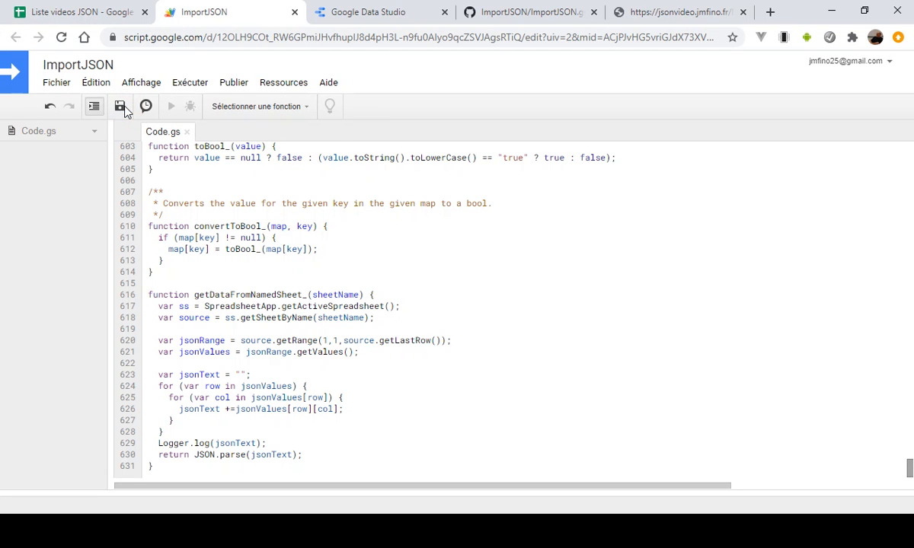
{"action": "left_click", "coordinate": [295, 16]}
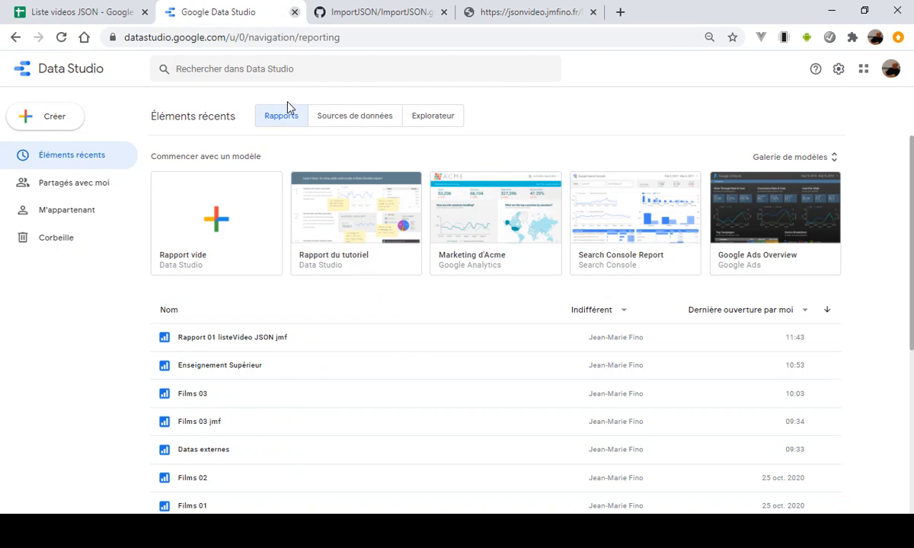
{"action": "left_click", "coordinate": [99, 12]}
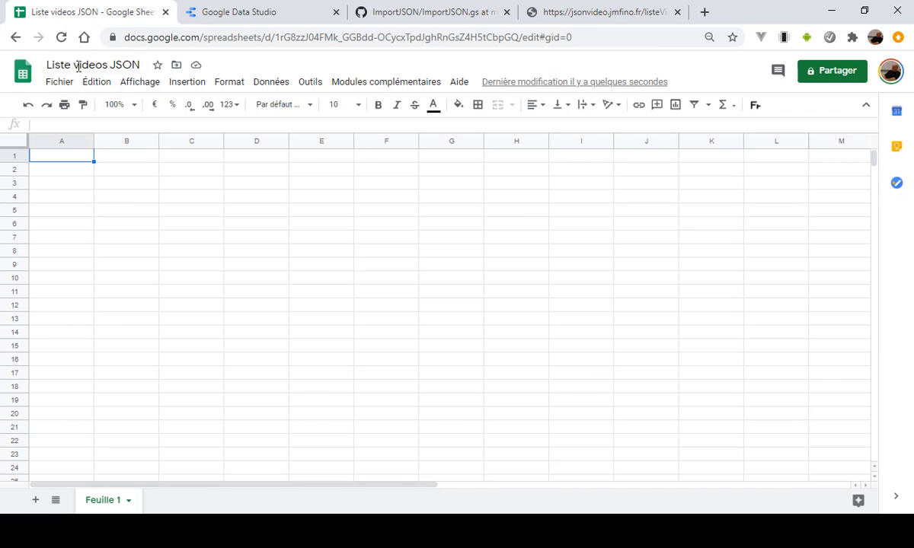
{"action": "left_click", "coordinate": [60, 81]}
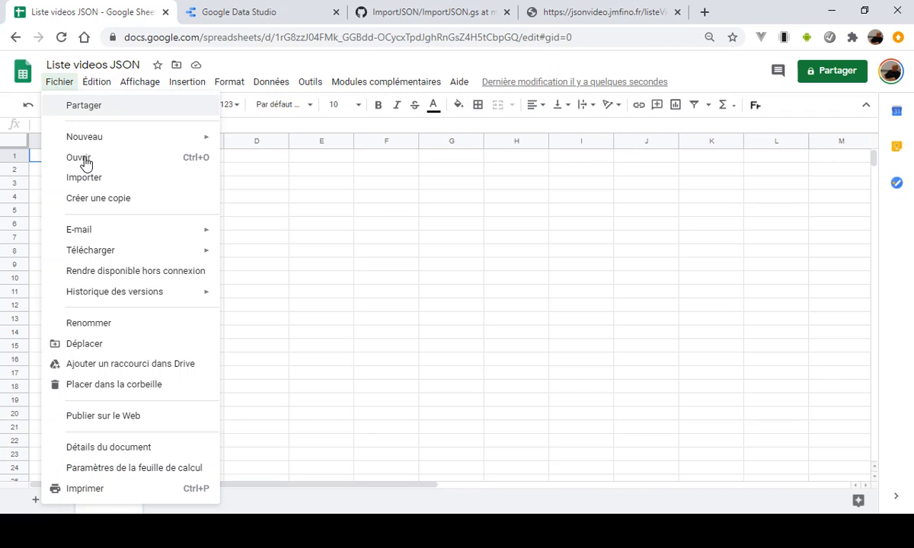
{"action": "left_click", "coordinate": [307, 197]}
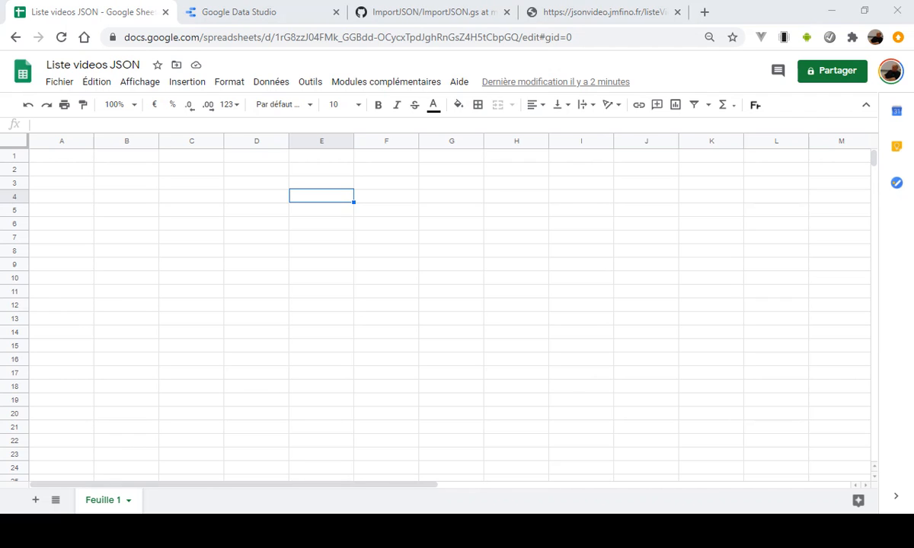
- Start a formula in cell A1 with the custom ImportJSON function, leaving it open for its argument
{"action": "left_click", "coordinate": [70, 158]}
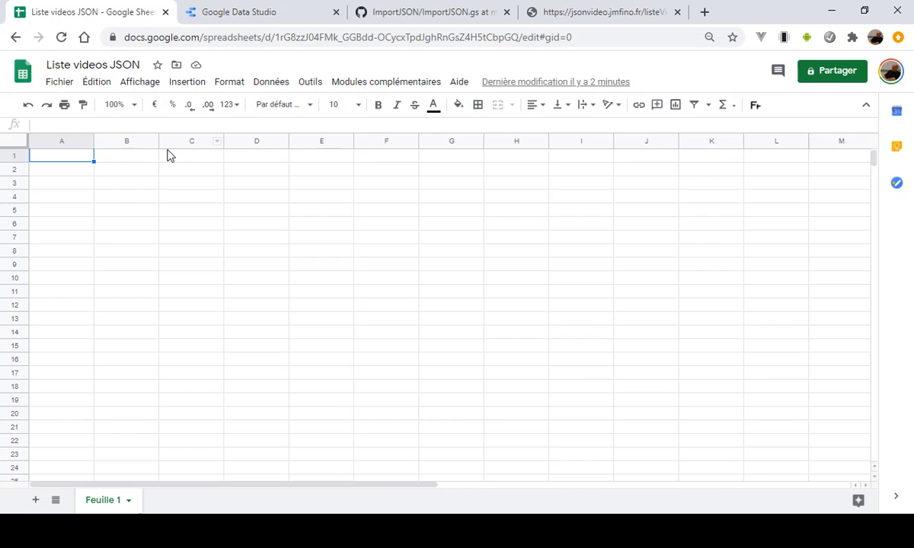
{"action": "left_click", "coordinate": [80, 152]}
{"action": "double_click", "coordinate": [86, 156]}
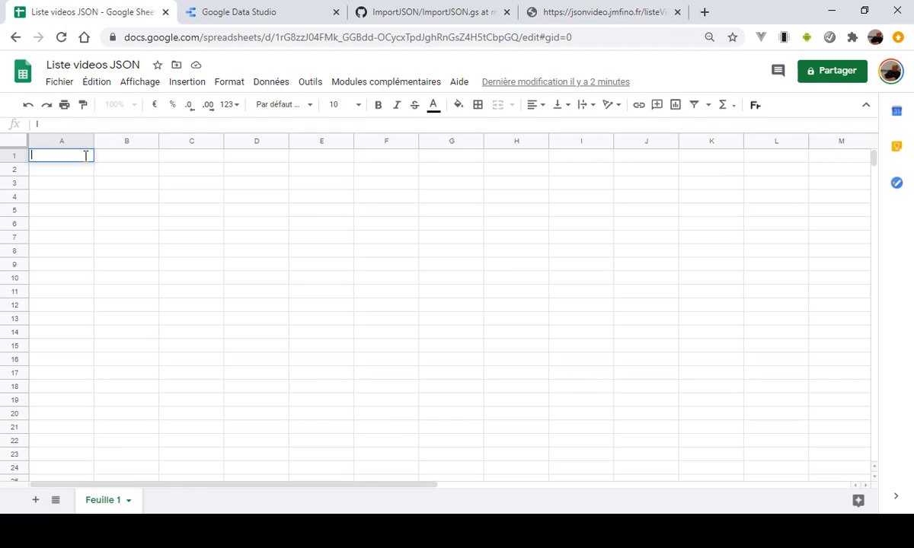
{"action": "type", "text": "=Import"}
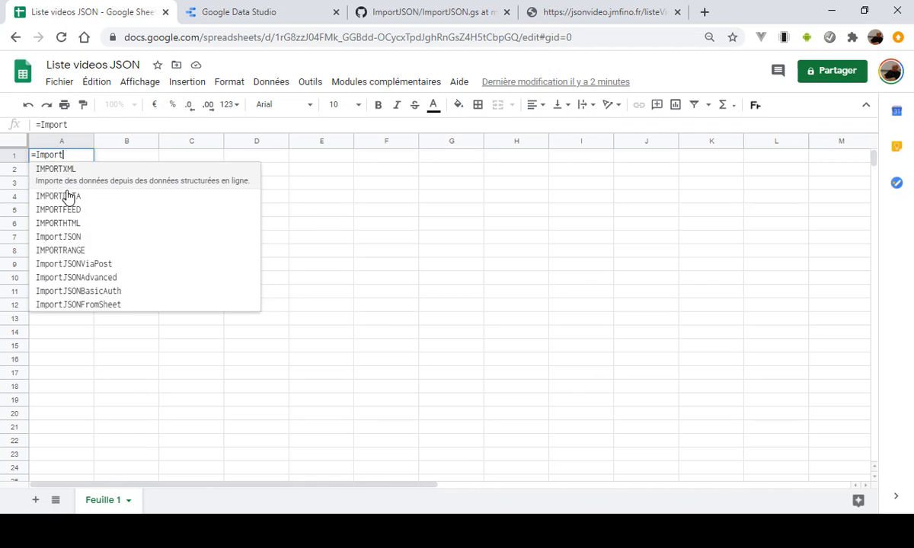
{"action": "left_click", "coordinate": [78, 228]}
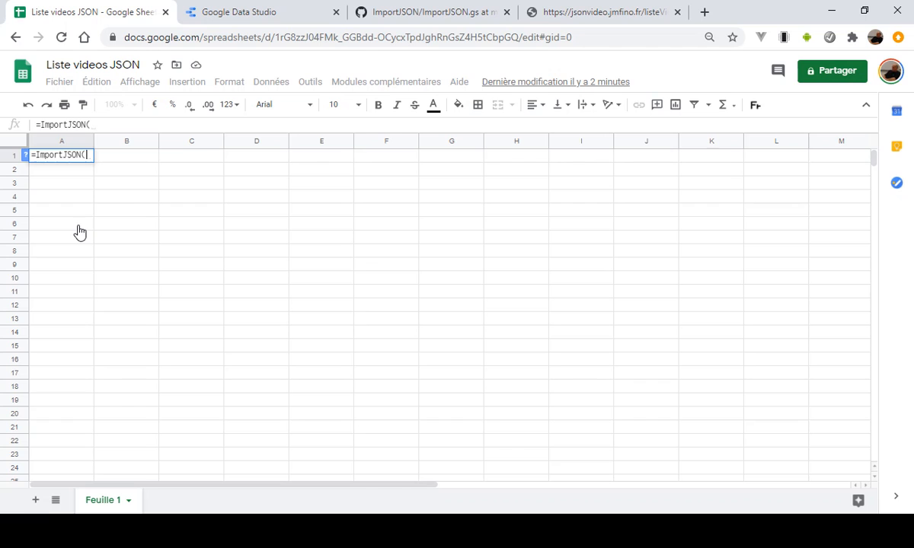
{"action": "left_click", "coordinate": [102, 124]}
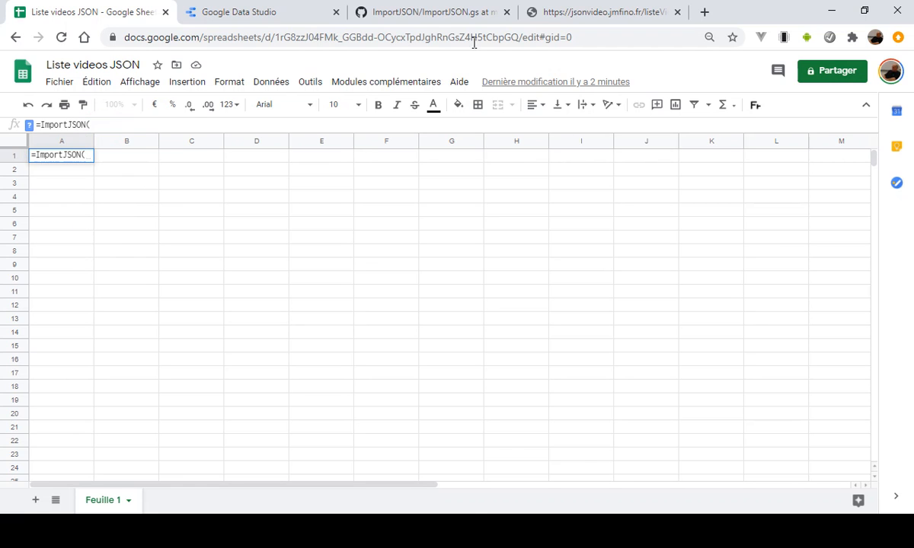
{"action": "left_click", "coordinate": [595, 11]}
{"action": "left_click", "coordinate": [320, 36]}
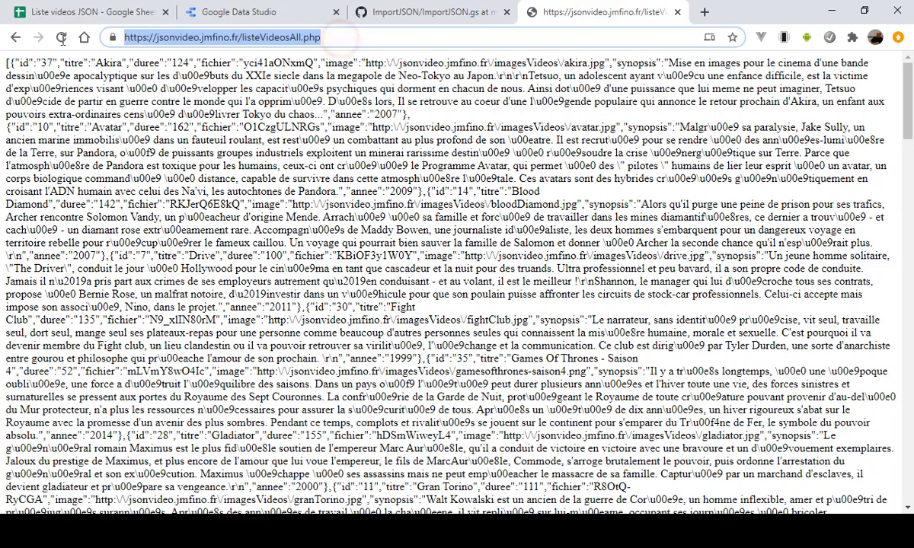
{"action": "right_click", "coordinate": [177, 33]}
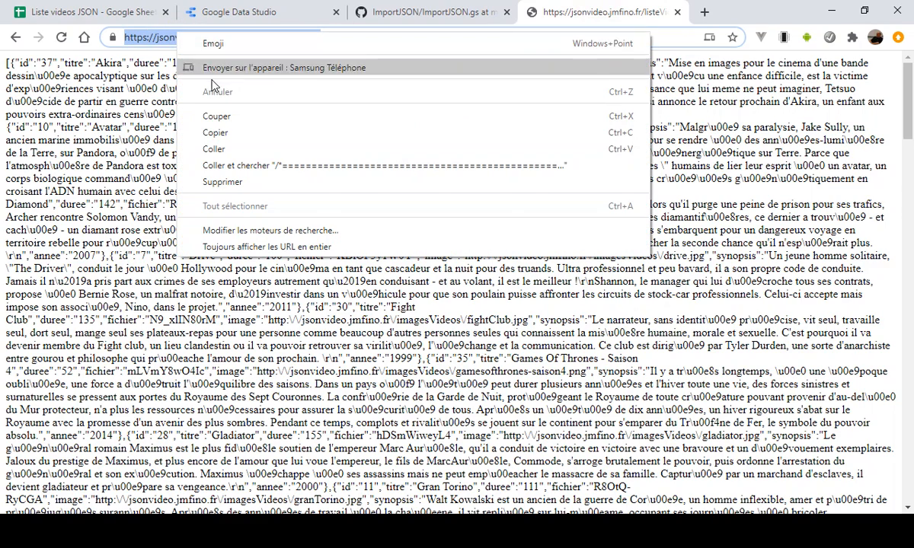
{"action": "left_click", "coordinate": [219, 134]}
{"action": "left_click", "coordinate": [101, 16]}
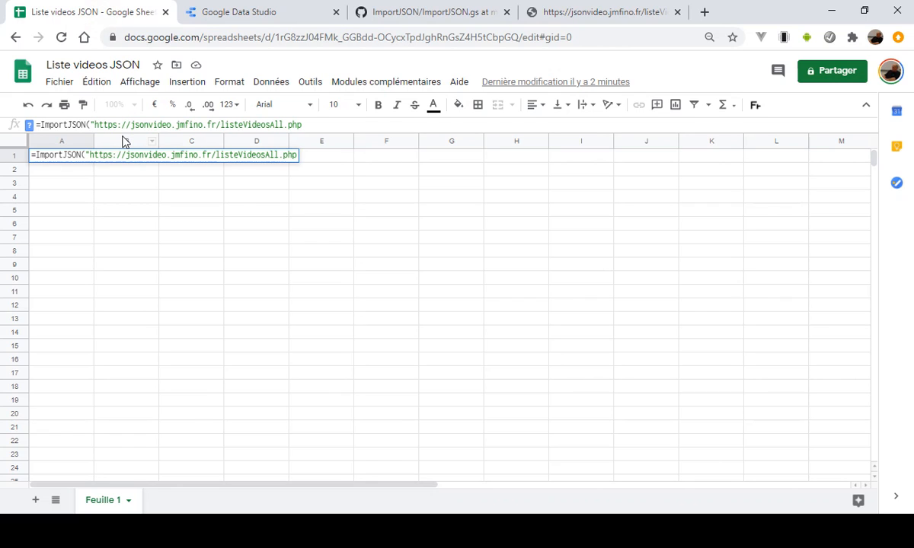
{"action": "type", "text": "\")"}
{"action": "key", "text": "Return"}
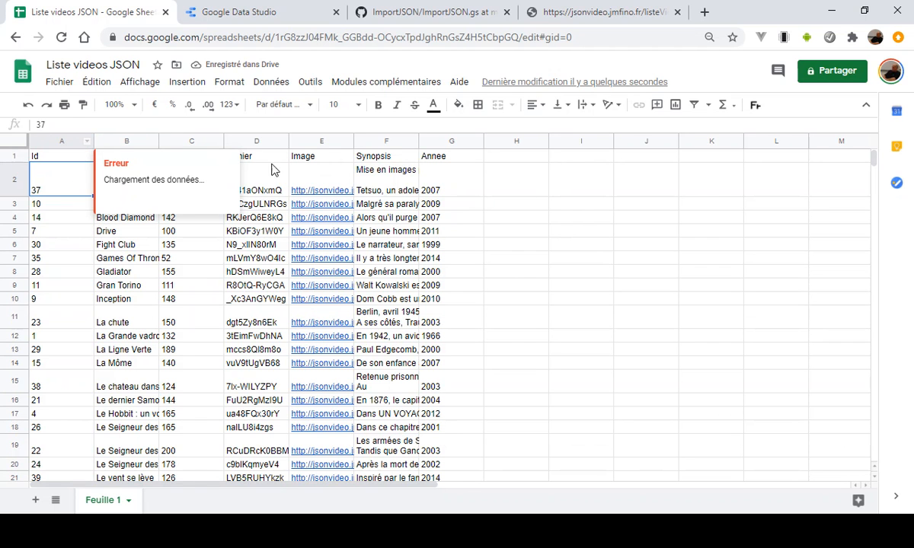
- Look through the imported video rows in the sheet and compare them with the source JSON page
{"action": "left_click", "coordinate": [509, 243]}
{"action": "scroll", "coordinate": [505, 244], "scroll_direction": "down", "scroll_amount": 2}
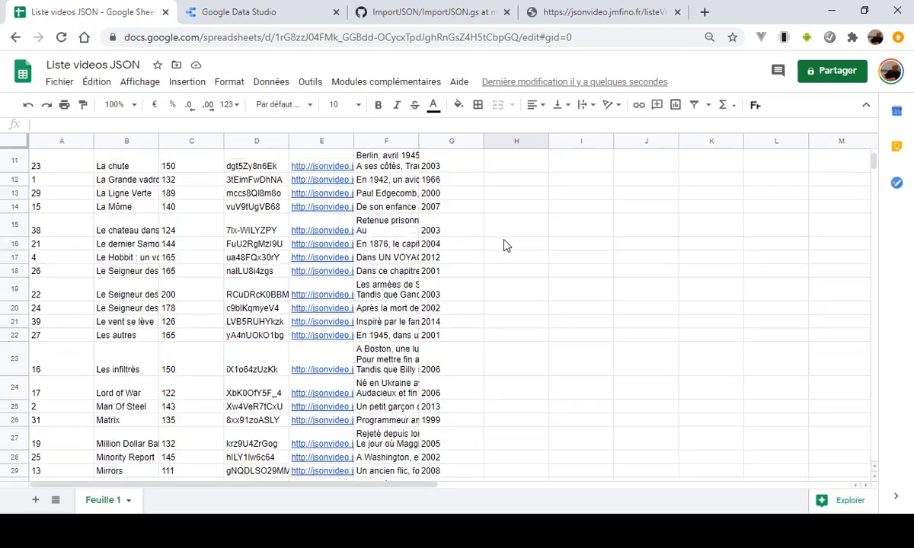
{"action": "scroll", "coordinate": [505, 245], "scroll_direction": "down", "scroll_amount": 4}
{"action": "scroll", "coordinate": [505, 246], "scroll_direction": "up", "scroll_amount": 6}
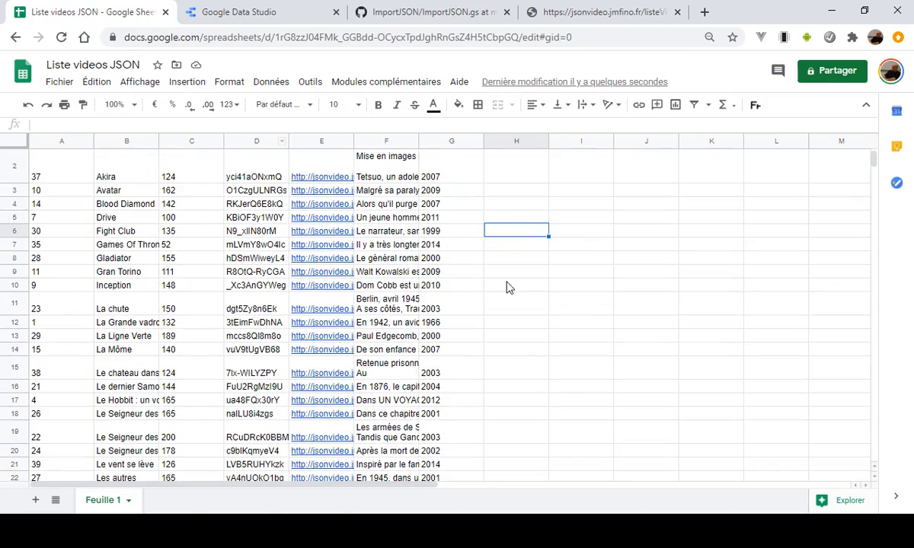
{"action": "left_click", "coordinate": [580, 12]}
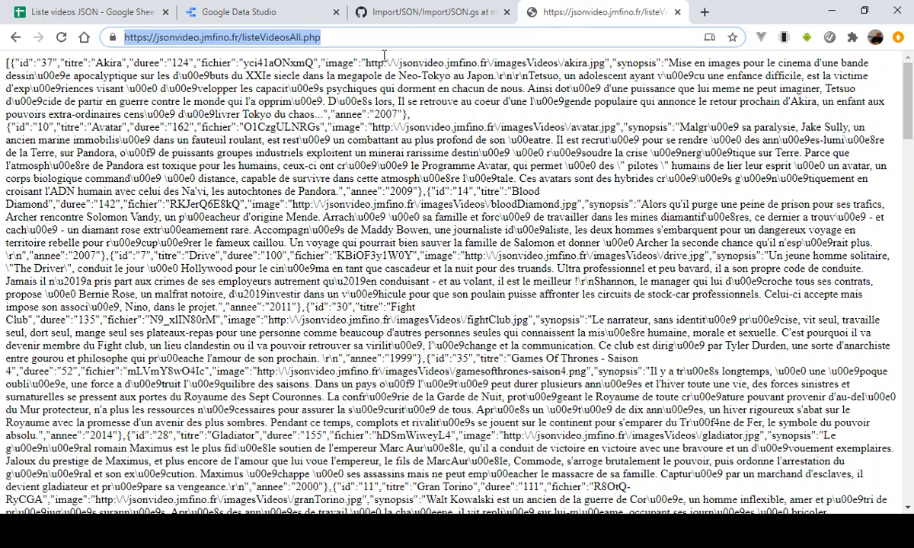
{"action": "left_click", "coordinate": [93, 12]}
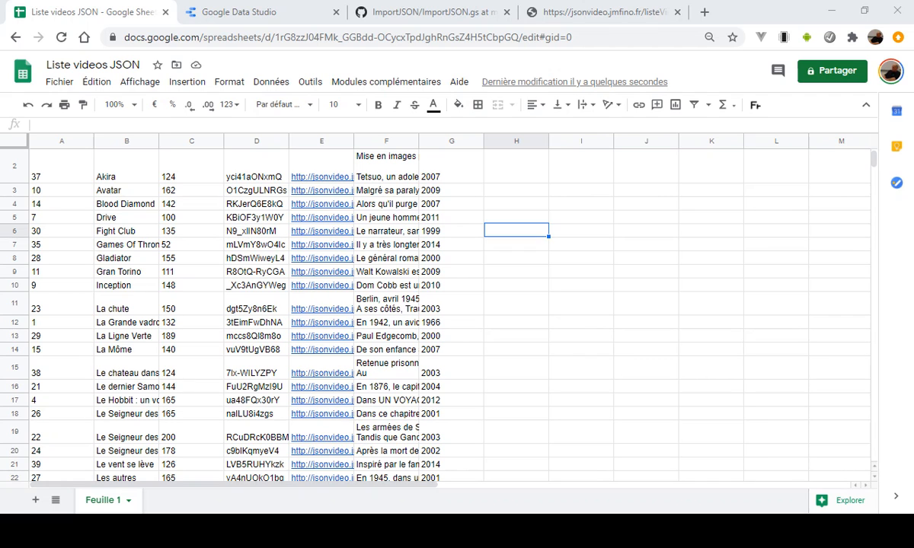
- Switch to Google Data Studio and create a new data source, finding the Google Sheets connector by searching for "sh"
{"action": "left_click", "coordinate": [284, 9]}
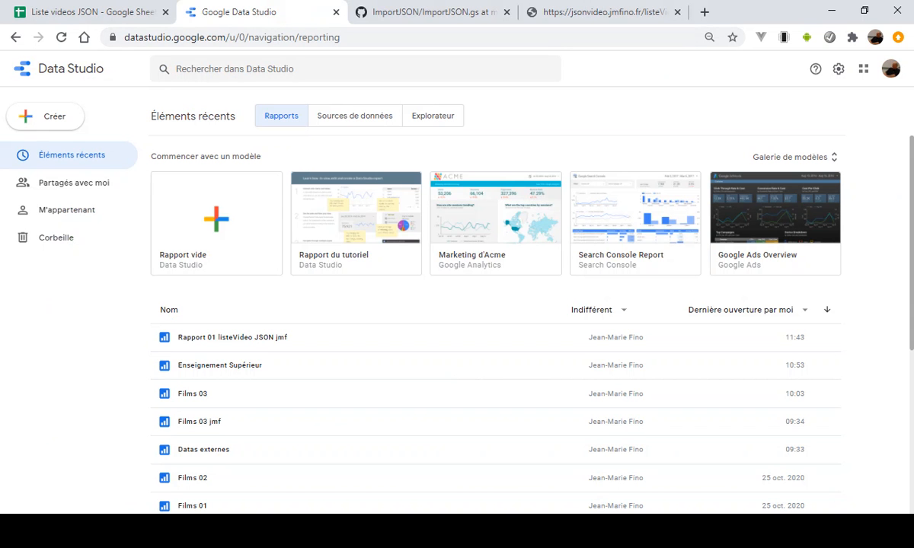
{"action": "left_click", "coordinate": [360, 119]}
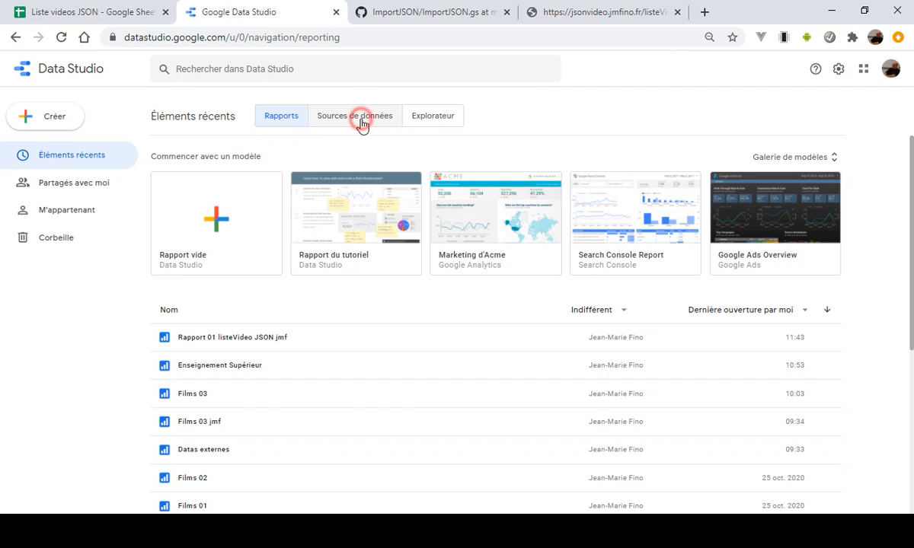
{"action": "left_click", "coordinate": [46, 120]}
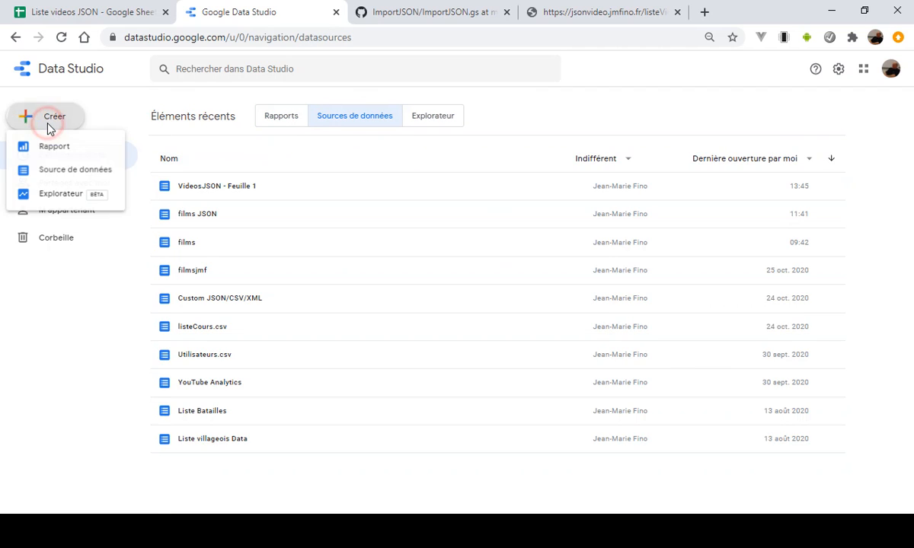
{"action": "left_click", "coordinate": [57, 170]}
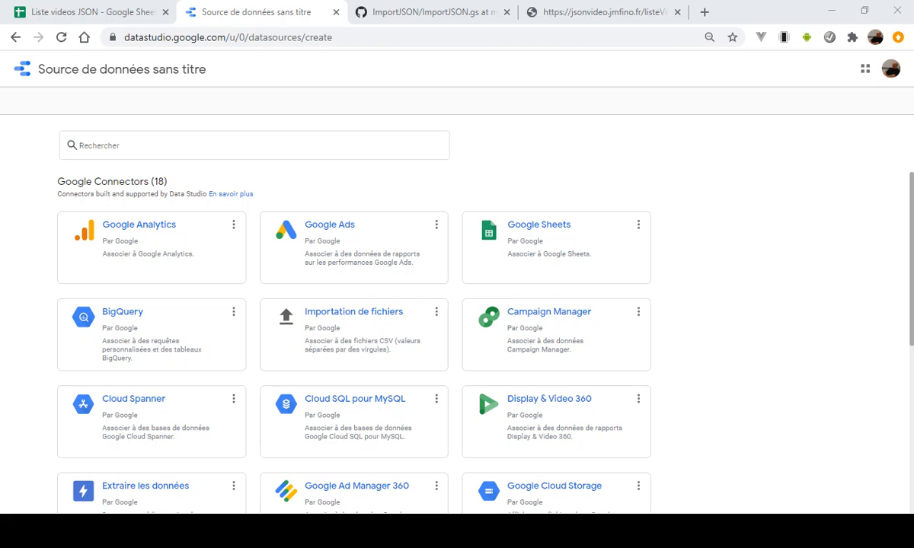
{"action": "left_click", "coordinate": [176, 147]}
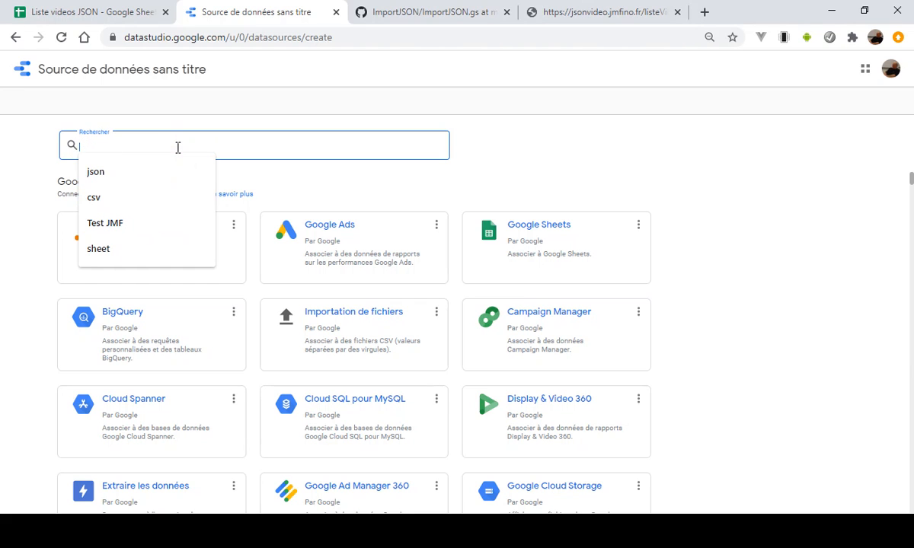
{"action": "type", "text": "sh"}
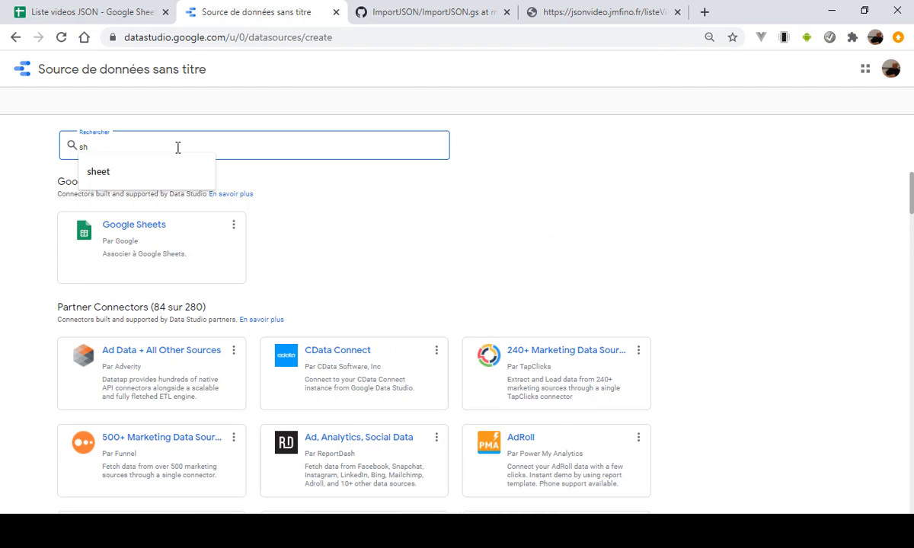
{"action": "left_click", "coordinate": [166, 260]}
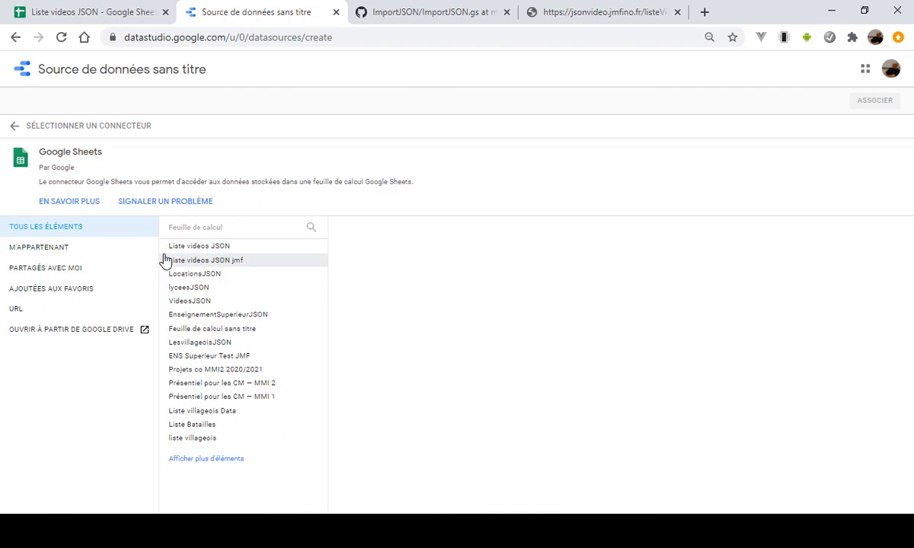
- Associate Feuille 1 of the owned spreadsheet Liste videos JSON, checking that its first row holds the column headers
{"action": "left_click", "coordinate": [54, 249]}
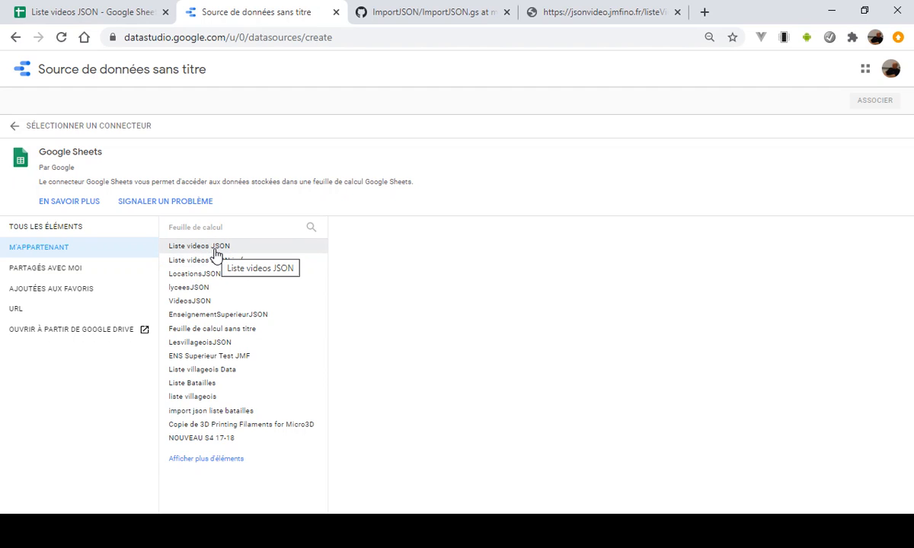
{"action": "left_click", "coordinate": [216, 248]}
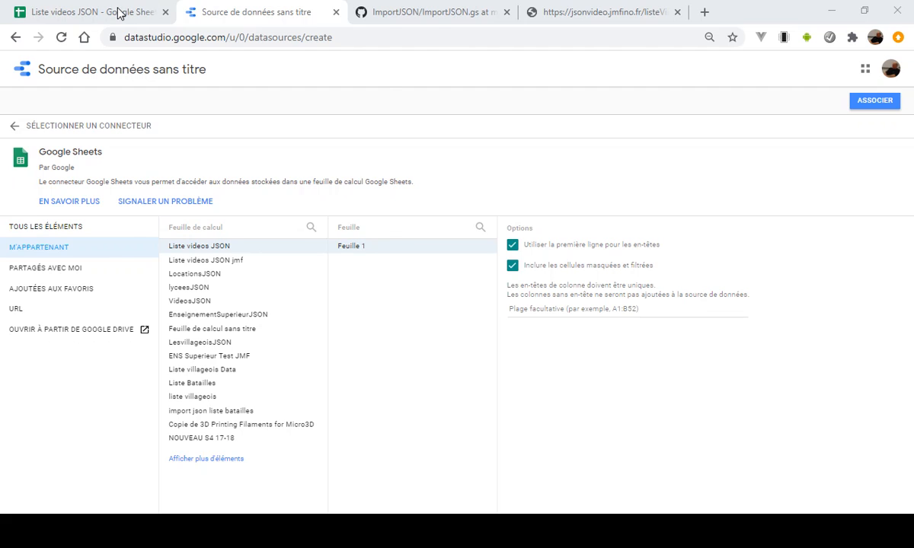
{"action": "left_click", "coordinate": [116, 11]}
{"action": "scroll", "coordinate": [93, 174], "scroll_direction": "up", "scroll_amount": 1}
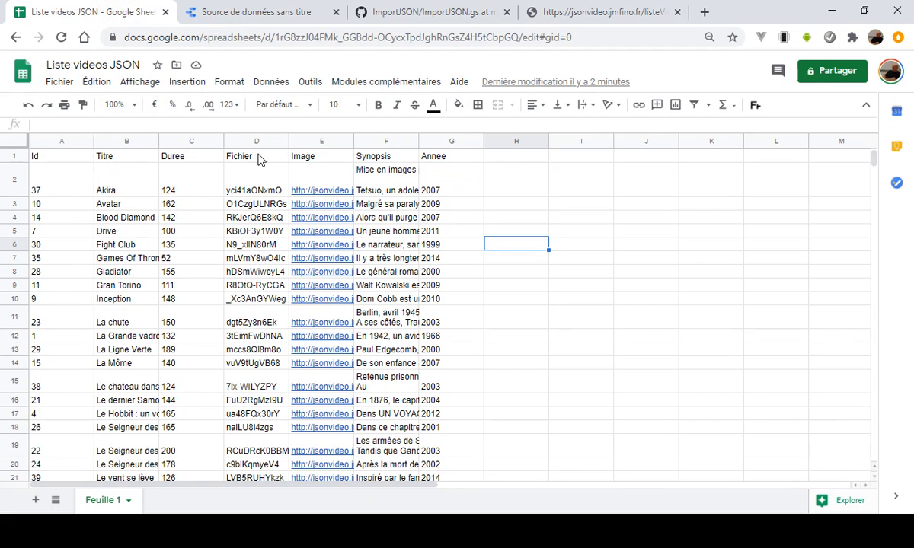
{"action": "left_click", "coordinate": [288, 14]}
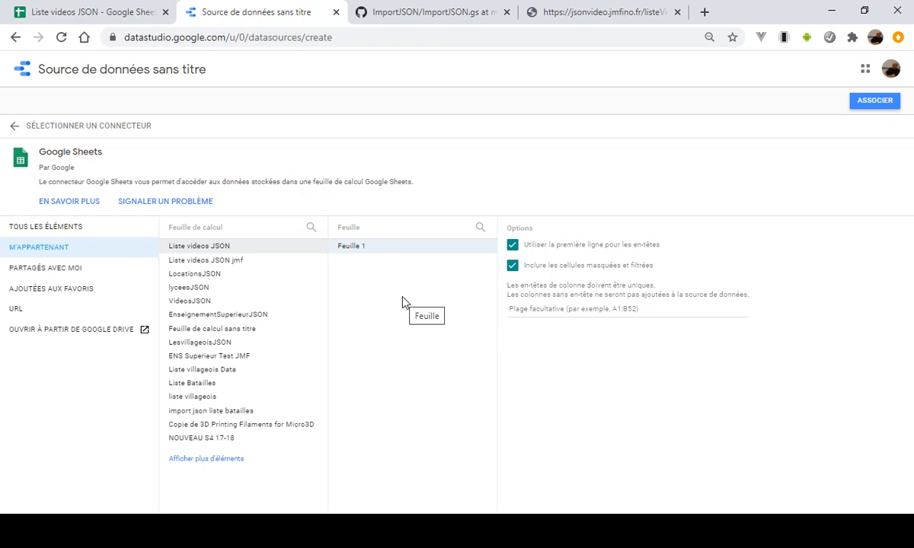
{"action": "left_click", "coordinate": [876, 102]}
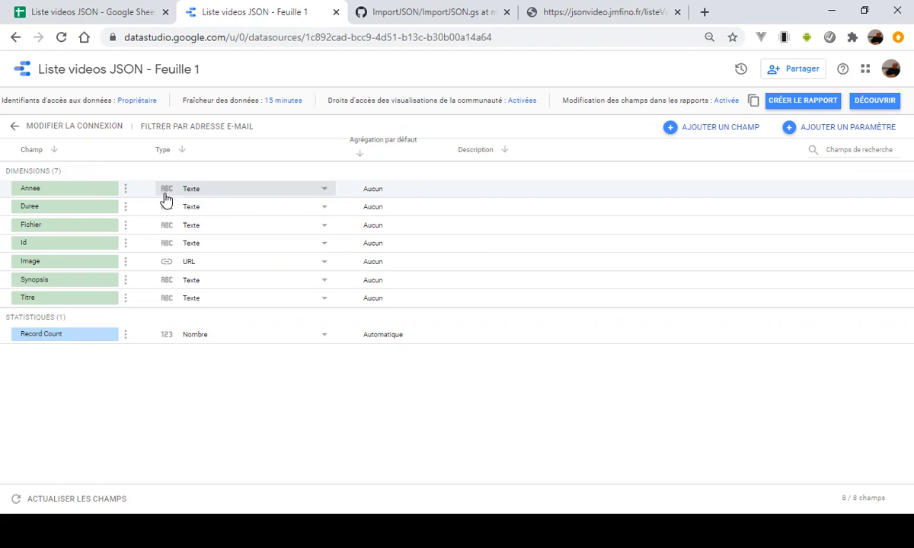
- Check how the source JSON stores its numeric values and set the Annee field's type to Nombre
{"action": "left_click", "coordinate": [537, 12]}
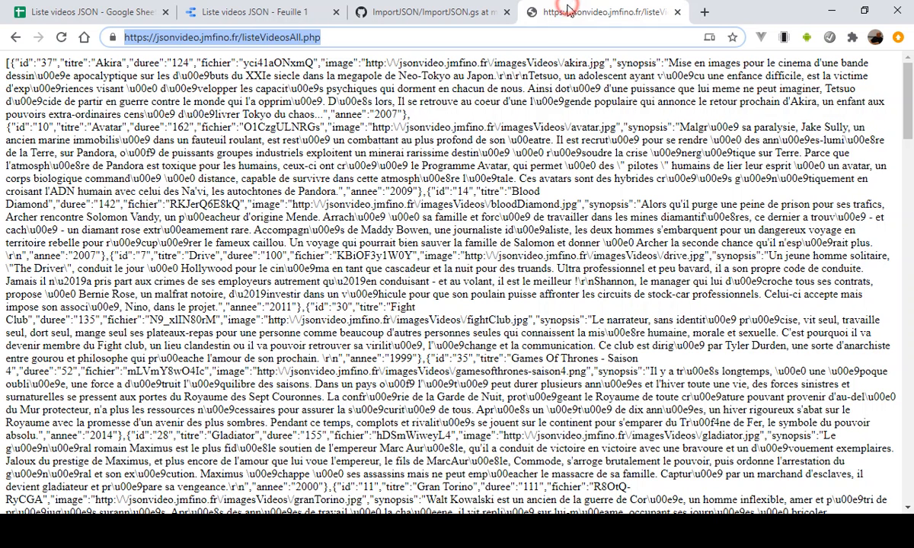
{"action": "left_click_drag", "start_coordinate": [168, 62], "coordinate": [197, 62]}
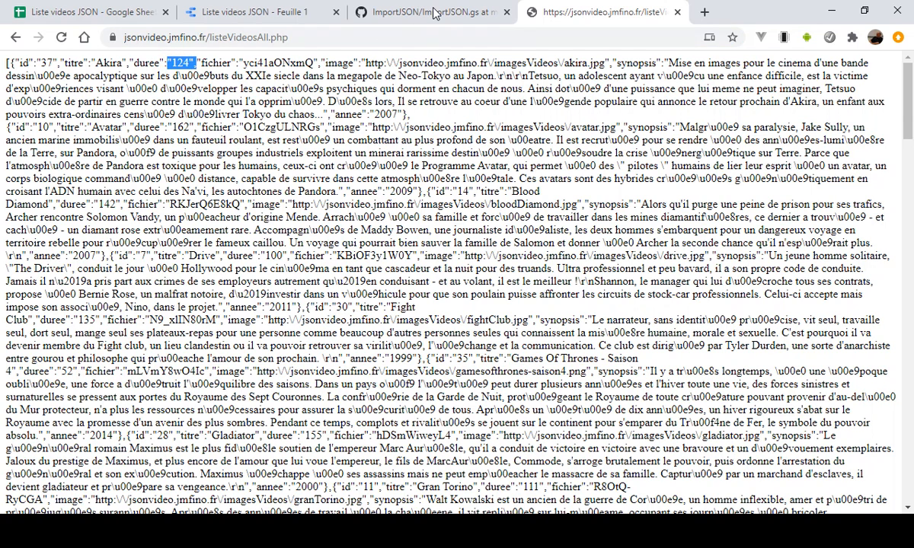
{"action": "left_click", "coordinate": [296, 12]}
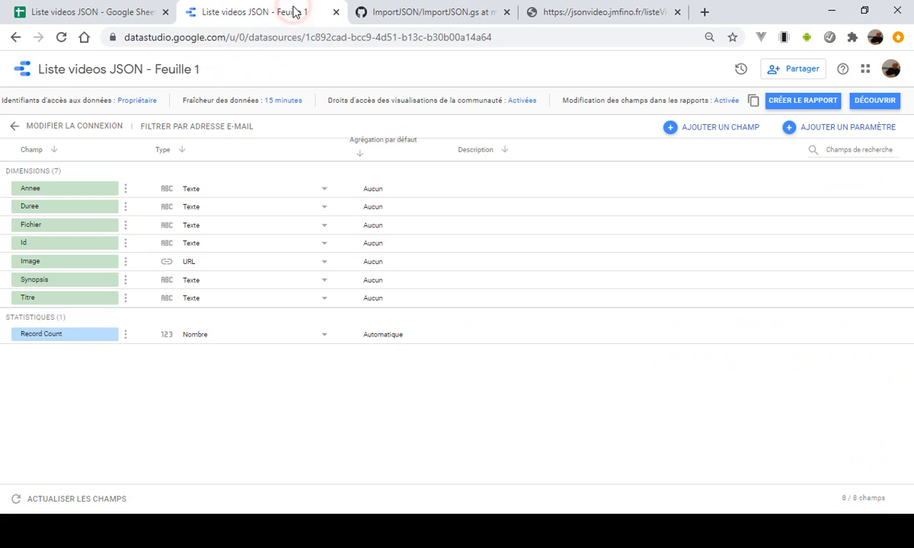
{"action": "left_click", "coordinate": [326, 191]}
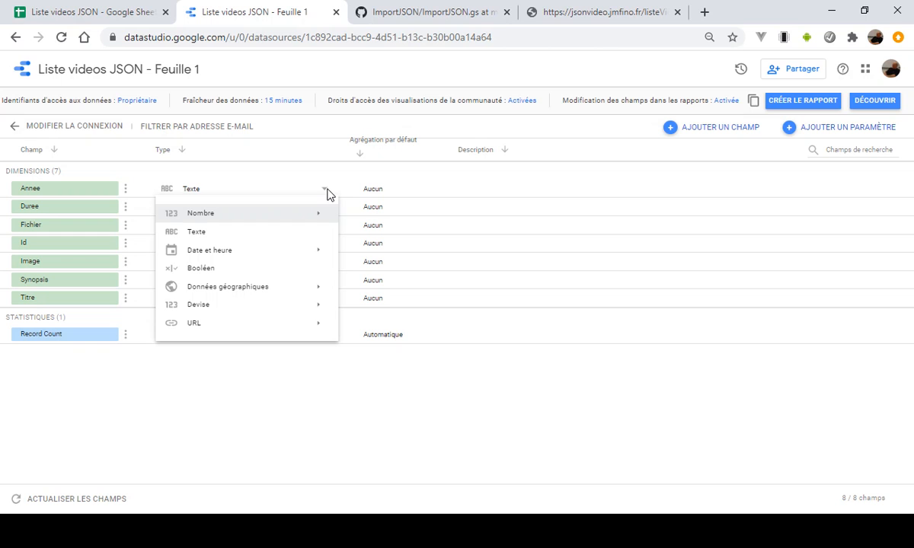
{"action": "mouse_move", "coordinate": [221, 221]}
{"action": "left_click", "coordinate": [367, 214]}
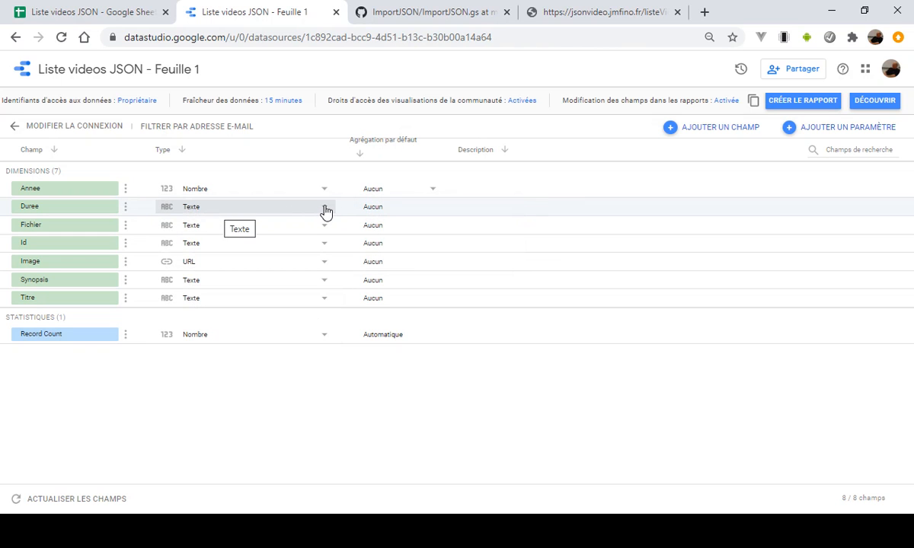
- Set the Duree field's type to Nombre and review the other number formats offered for it
{"action": "left_click", "coordinate": [324, 207]}
{"action": "mouse_move", "coordinate": [312, 231]}
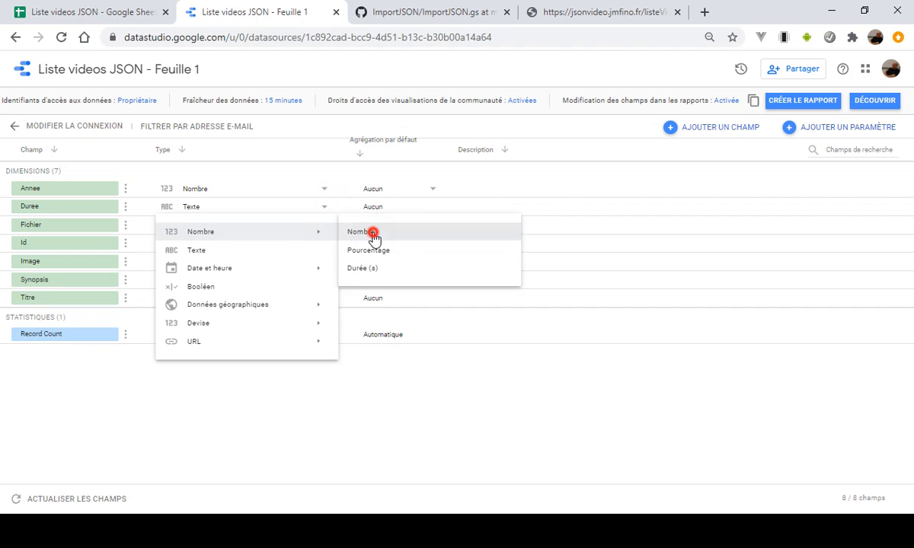
{"action": "left_click", "coordinate": [373, 232]}
{"action": "left_click", "coordinate": [320, 214]}
{"action": "mouse_move", "coordinate": [316, 233]}
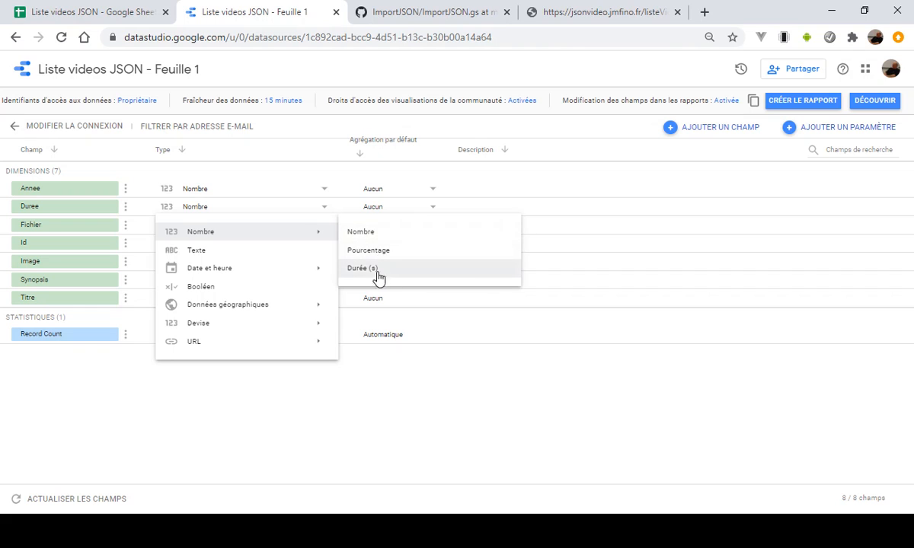
{"action": "left_click", "coordinate": [307, 208]}
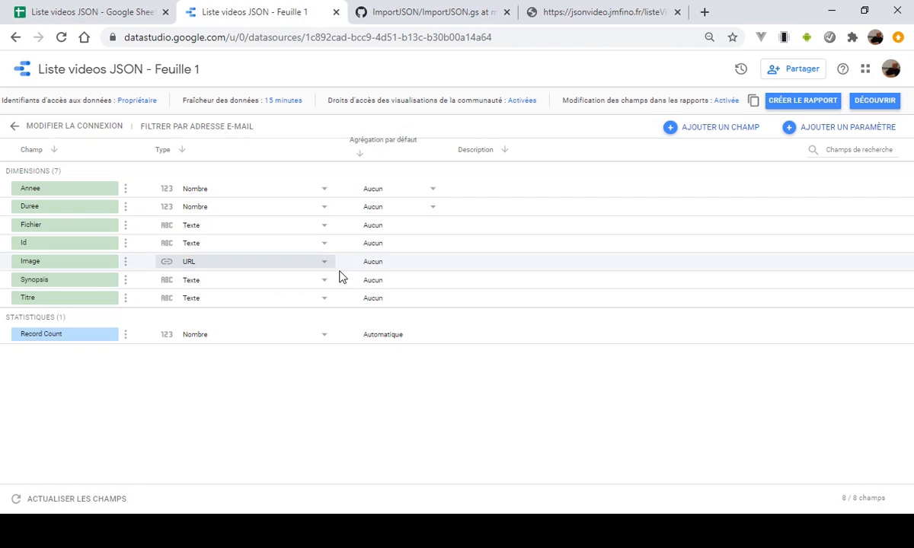
- Set the Id field's type to Nombre
{"action": "left_click", "coordinate": [323, 242]}
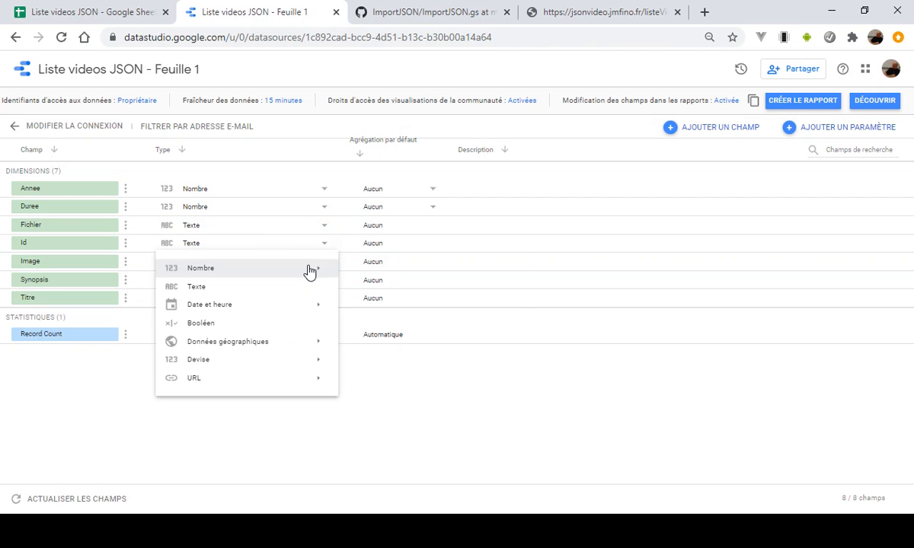
{"action": "mouse_move", "coordinate": [306, 269]}
{"action": "left_click", "coordinate": [359, 268]}
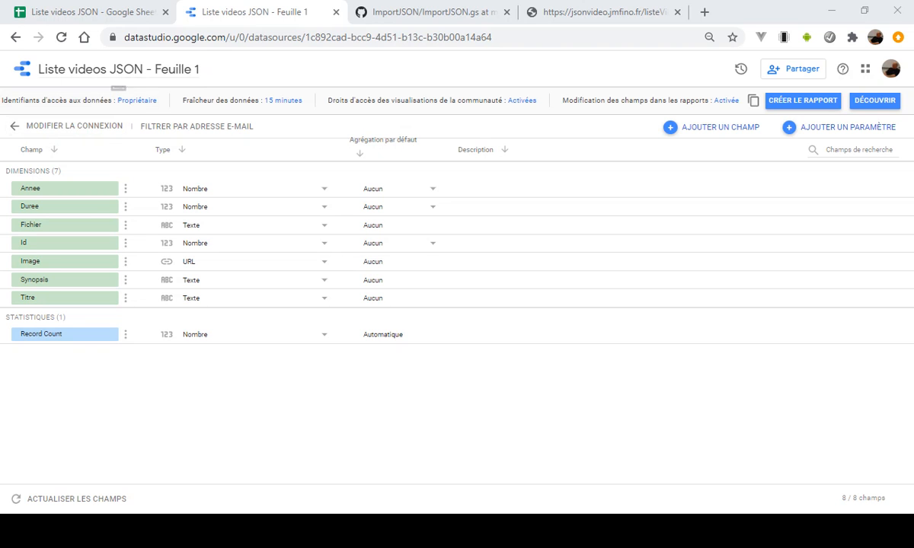
- Rename the data source as Films JSON
{"action": "left_click", "coordinate": [200, 70]}
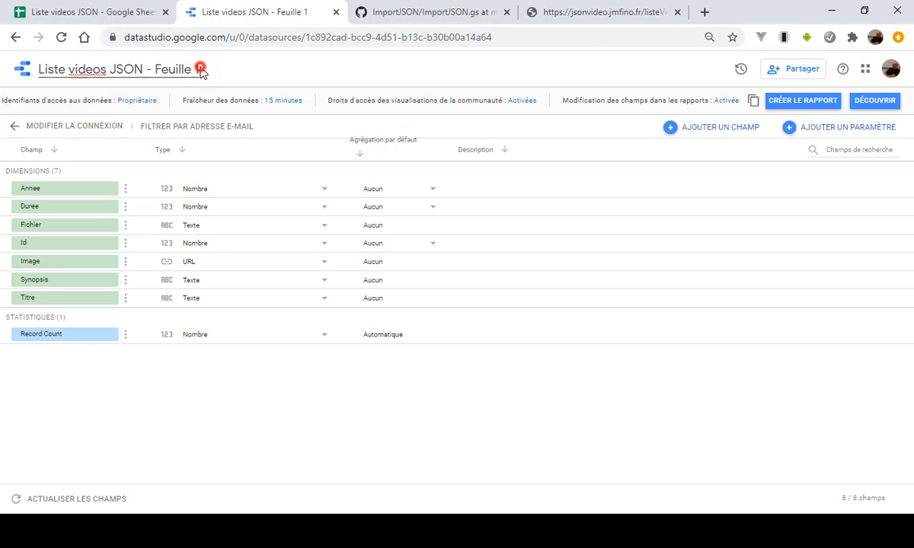
{"action": "left_click", "coordinate": [202, 70]}
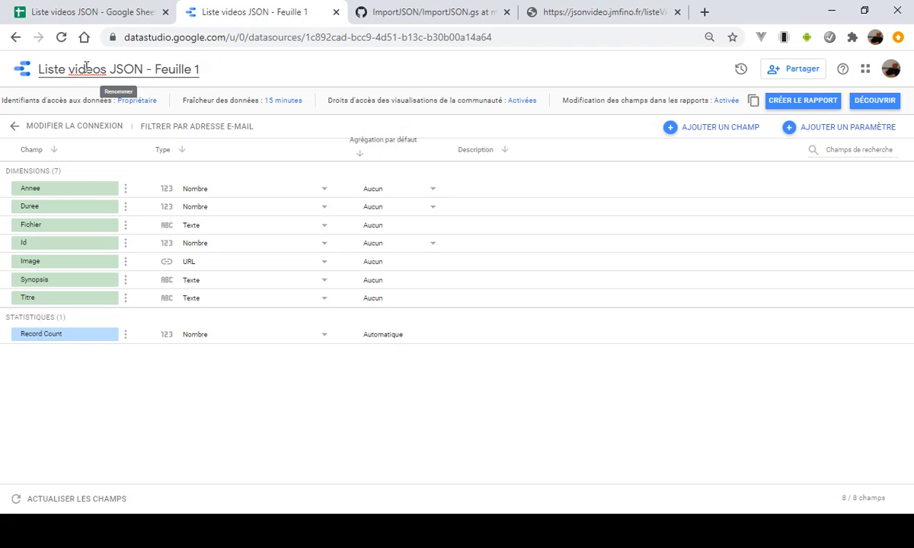
{"action": "left_click_drag", "start_coordinate": [40, 67], "coordinate": [243, 70]}
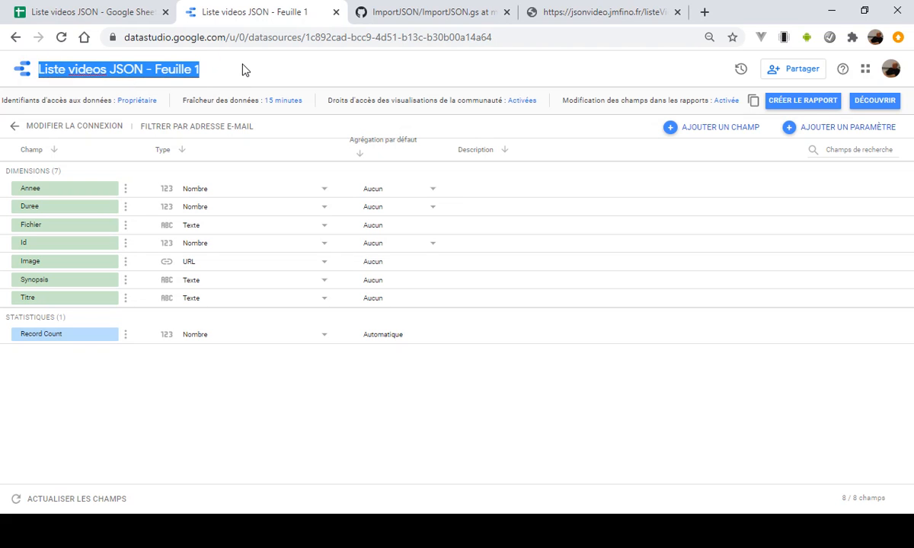
{"action": "type", "text": "Films JSON"}
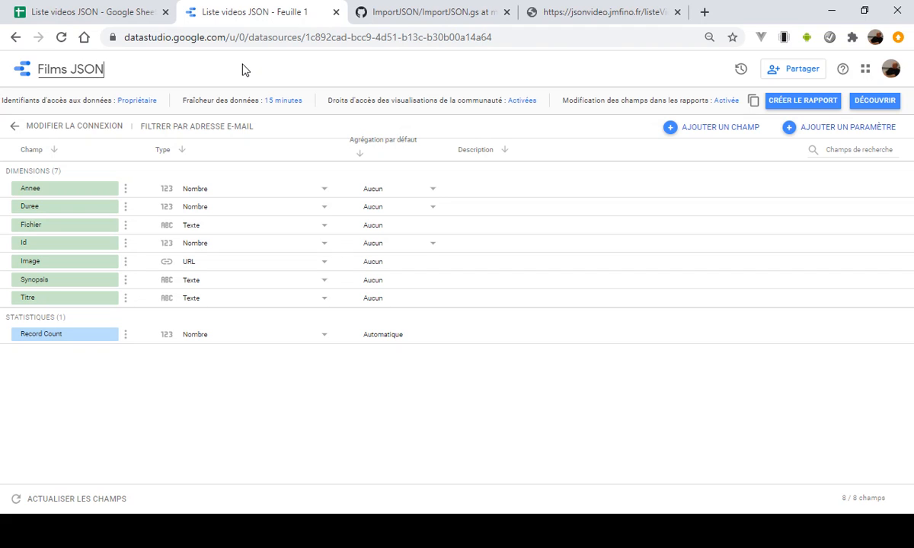
{"action": "key", "text": "Return"}
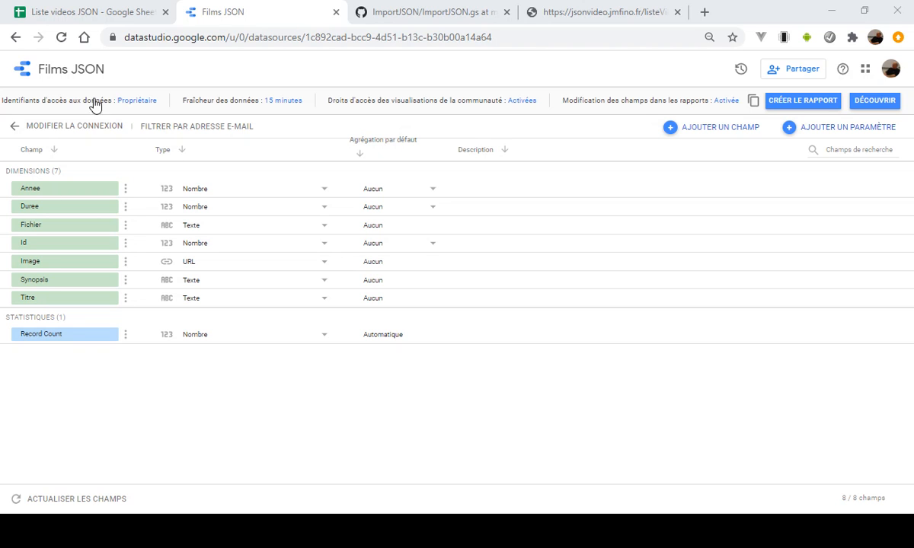
- Create a report from the Films JSON data source and stretch its default table downward to fit 20 rows
{"action": "left_click", "coordinate": [797, 106]}
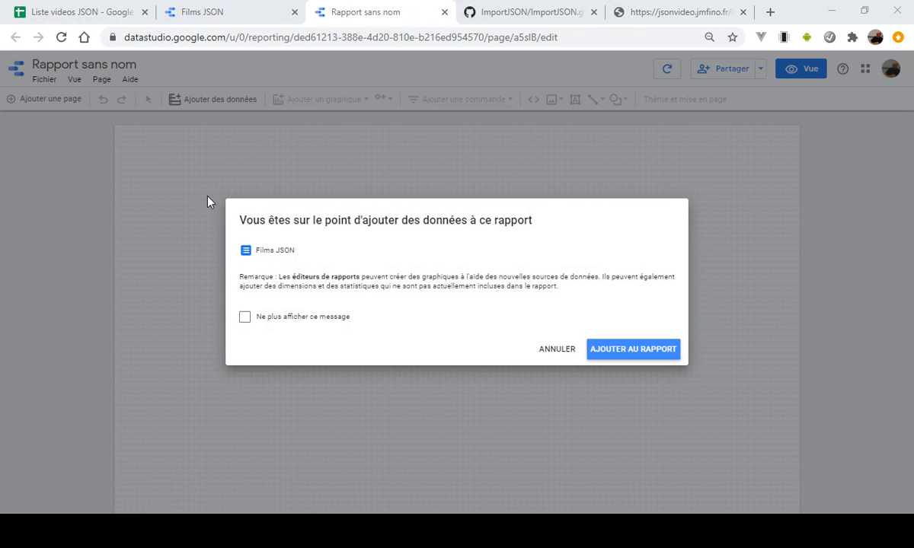
{"action": "left_click", "coordinate": [637, 354]}
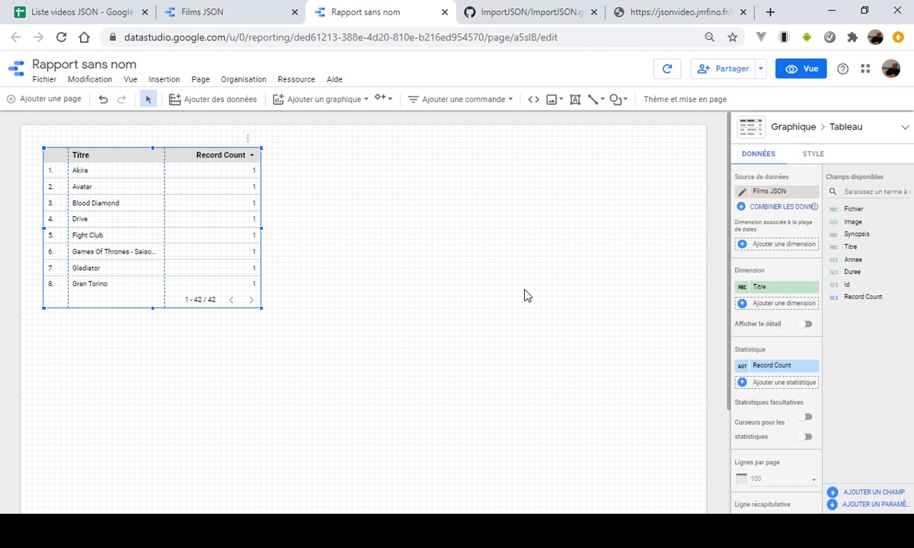
{"action": "left_click_drag", "start_coordinate": [153, 308], "coordinate": [165, 507]}
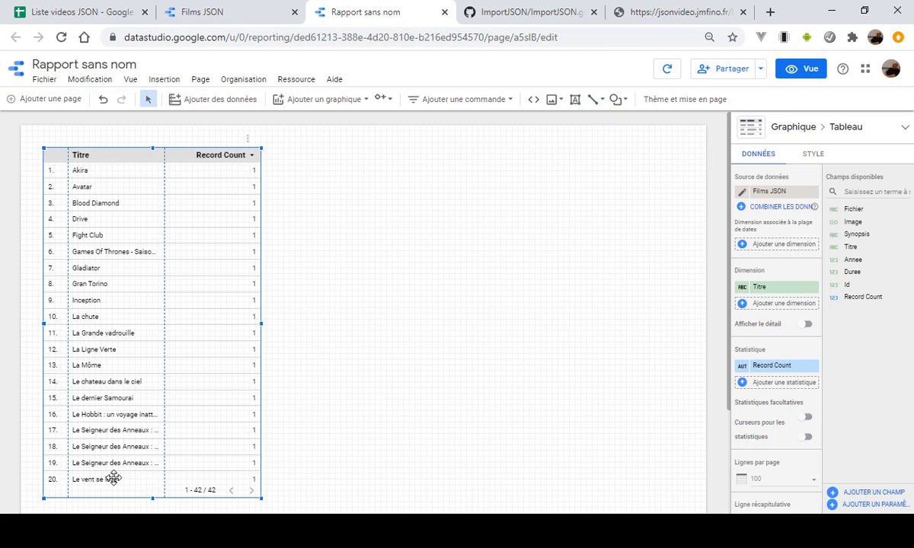
- Set the table's pagination to 20 rows per page
{"action": "left_click", "coordinate": [809, 479]}
{"action": "scroll", "coordinate": [785, 337], "scroll_direction": "up", "scroll_amount": 3}
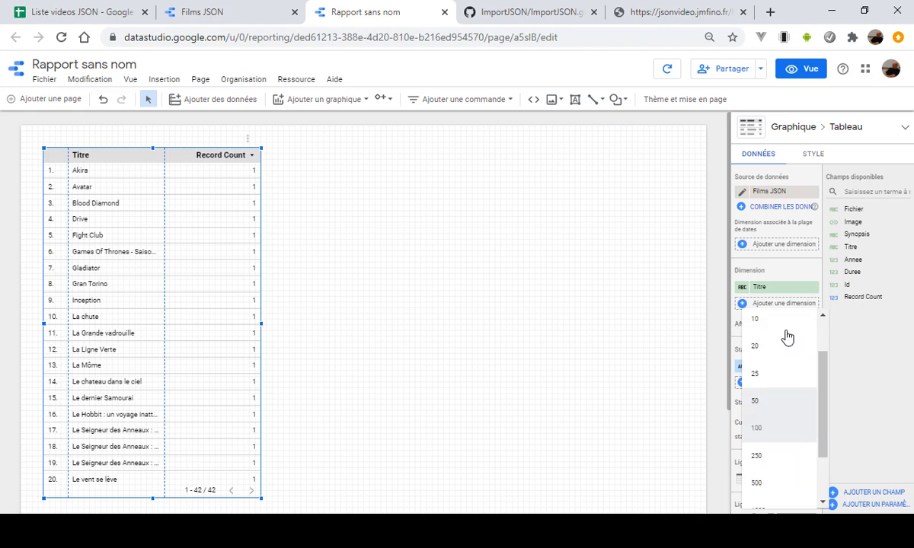
{"action": "left_click", "coordinate": [766, 406]}
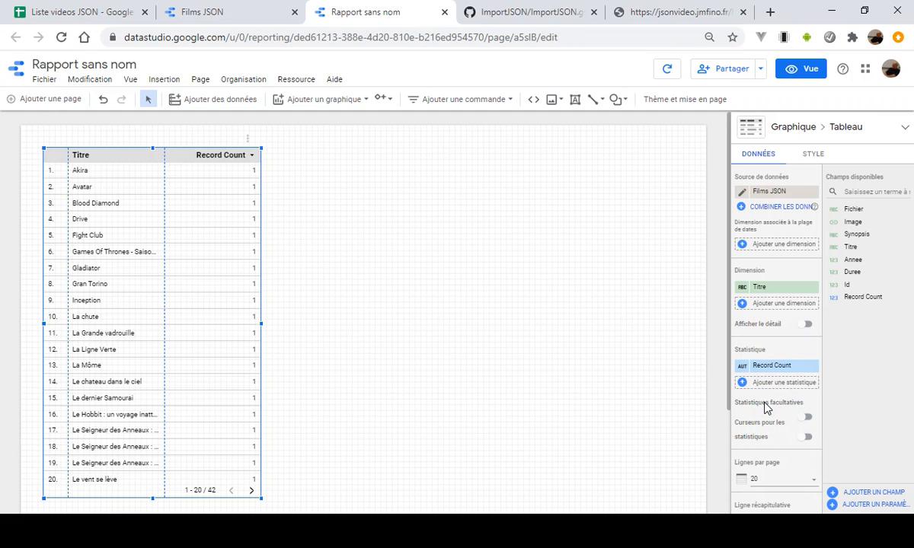
{"action": "left_click", "coordinate": [619, 363]}
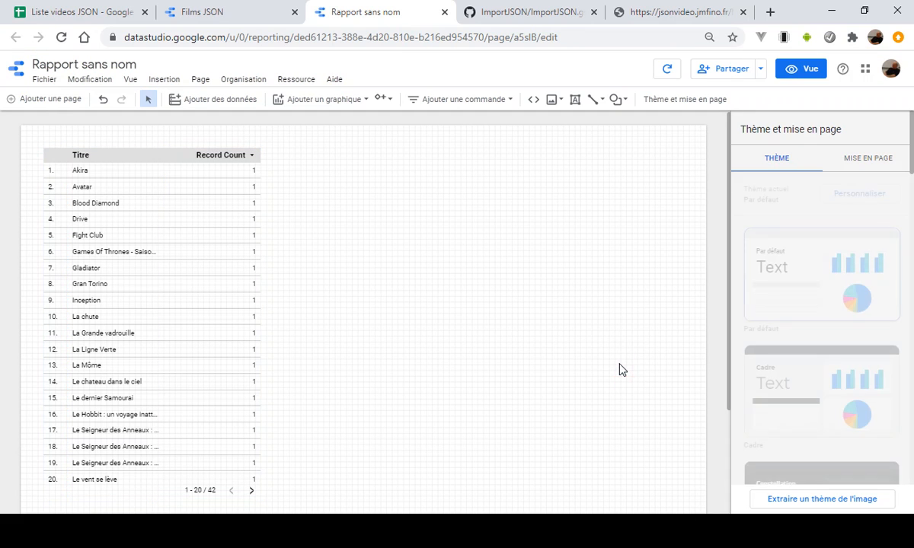
- Remove the Record Count metric from the table and add Annee and Duree as dimensions after Titre
{"action": "left_click", "coordinate": [207, 150]}
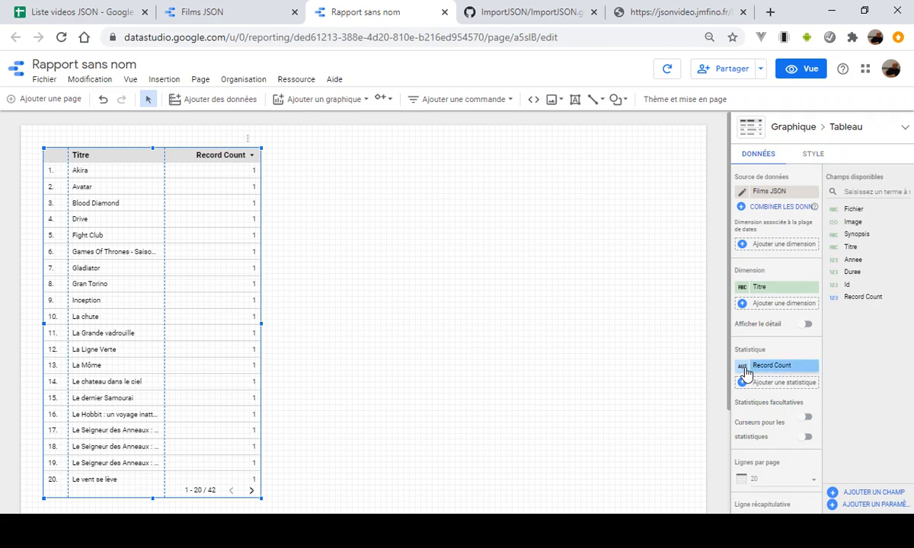
{"action": "left_click", "coordinate": [812, 367]}
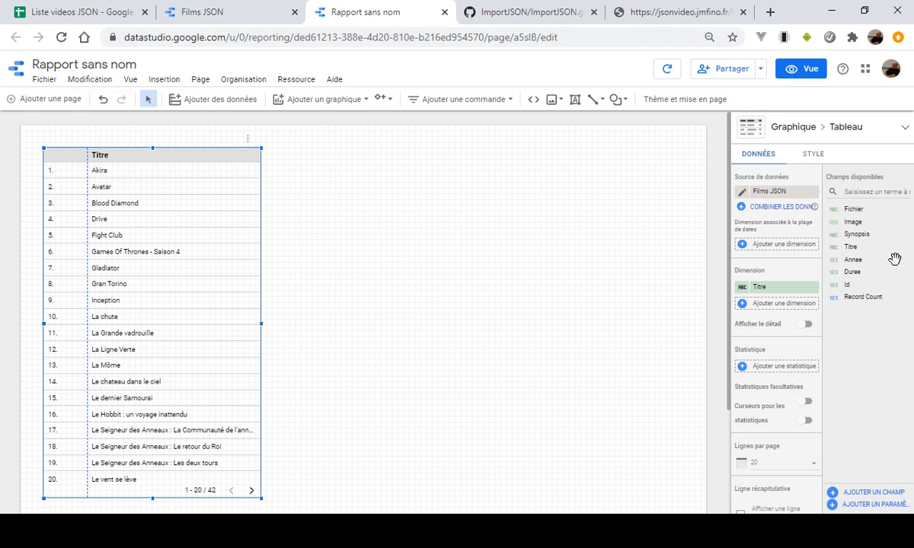
{"action": "left_click_drag", "start_coordinate": [855, 261], "coordinate": [777, 305]}
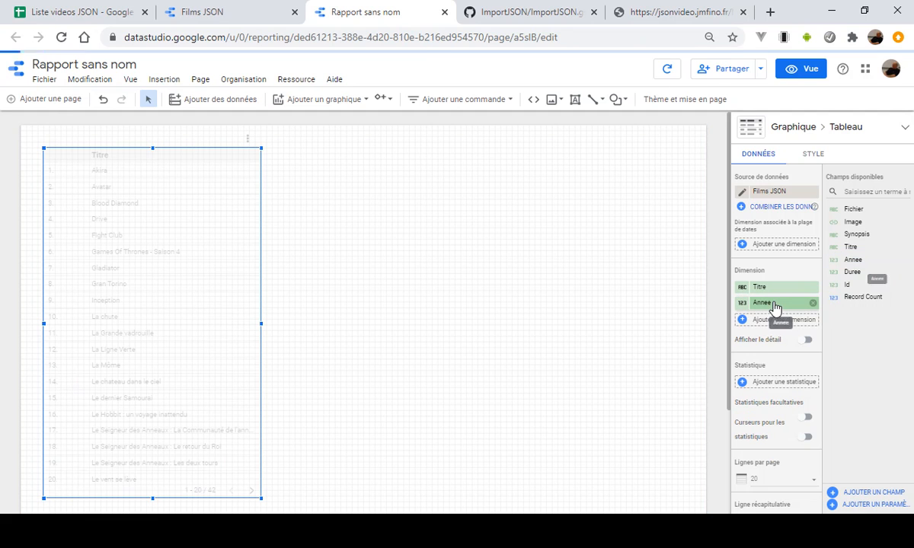
{"action": "left_click_drag", "start_coordinate": [851, 272], "coordinate": [759, 323]}
{"action": "left_click", "coordinate": [431, 269]}
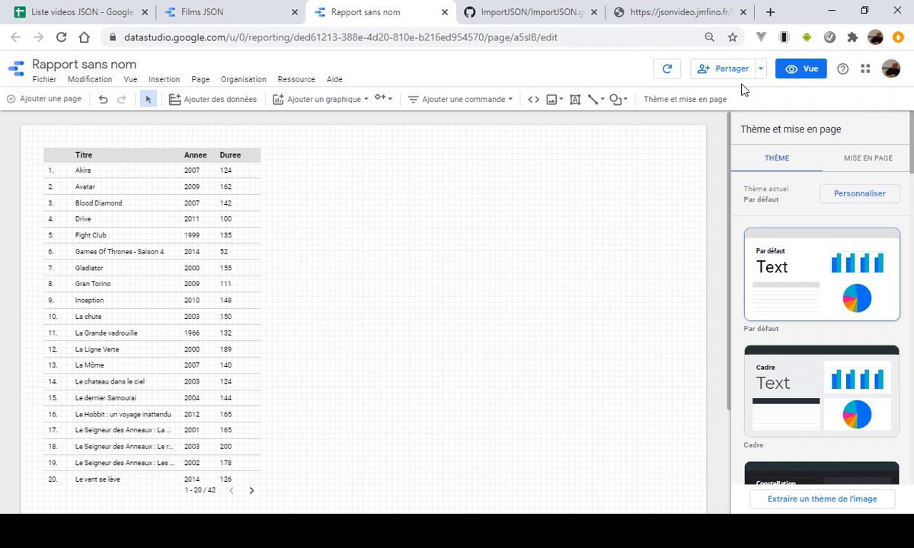
- Preview the report in view mode, page through the film table to its last page, and return to editing
{"action": "left_click", "coordinate": [809, 70]}
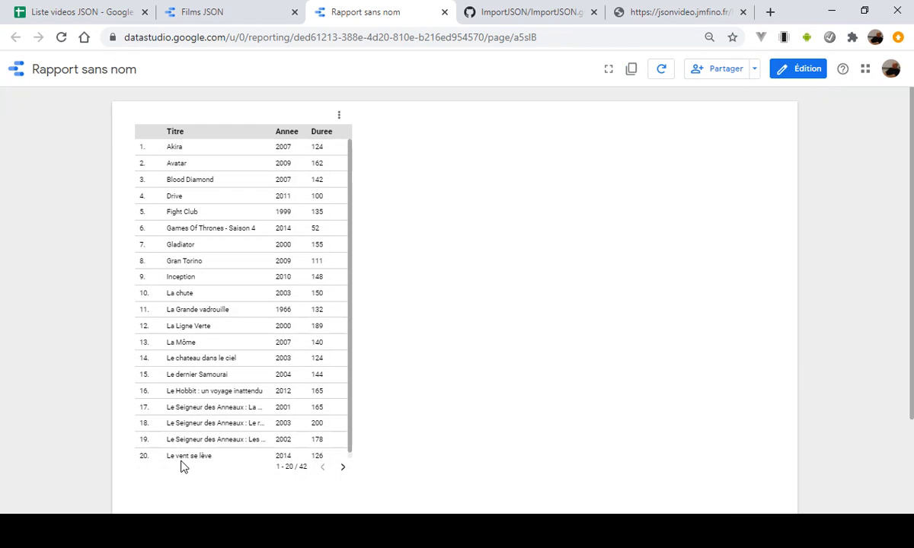
{"action": "left_click", "coordinate": [342, 469]}
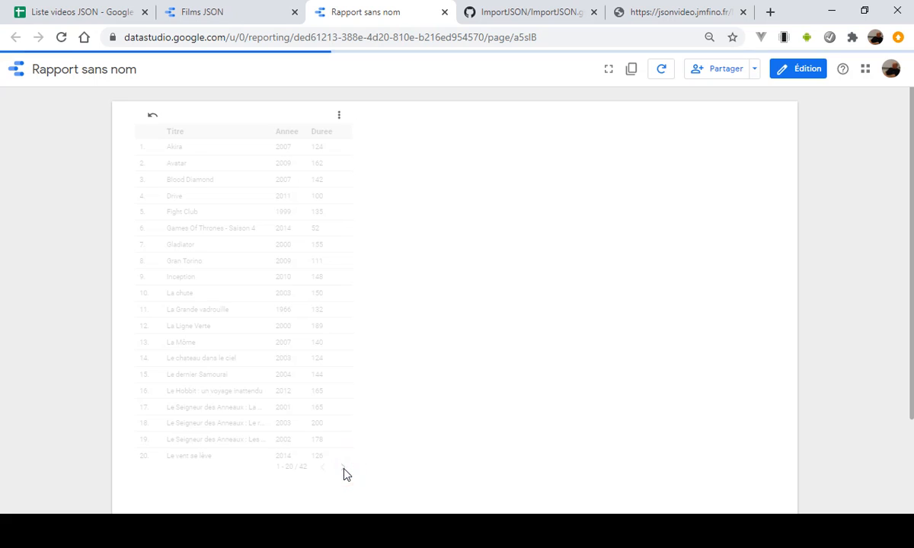
{"action": "left_click", "coordinate": [343, 469]}
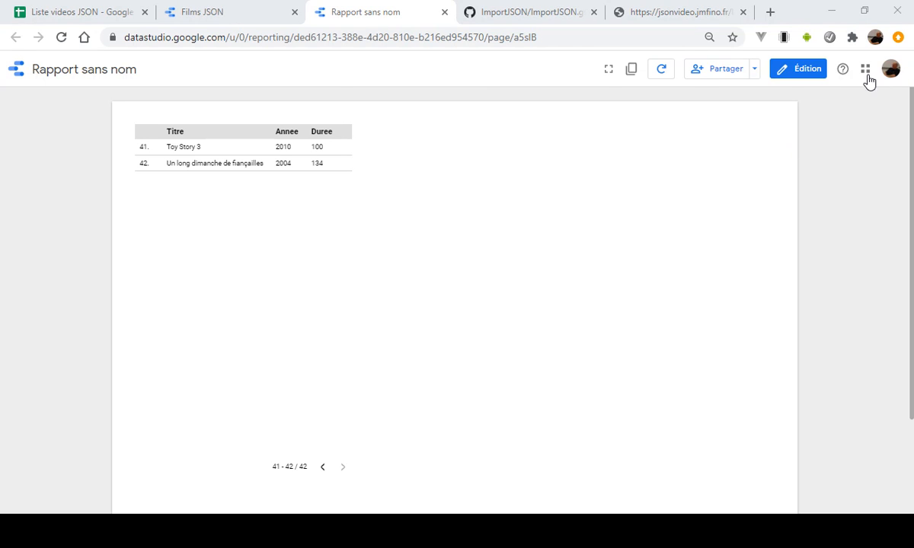
{"action": "left_click", "coordinate": [799, 68]}
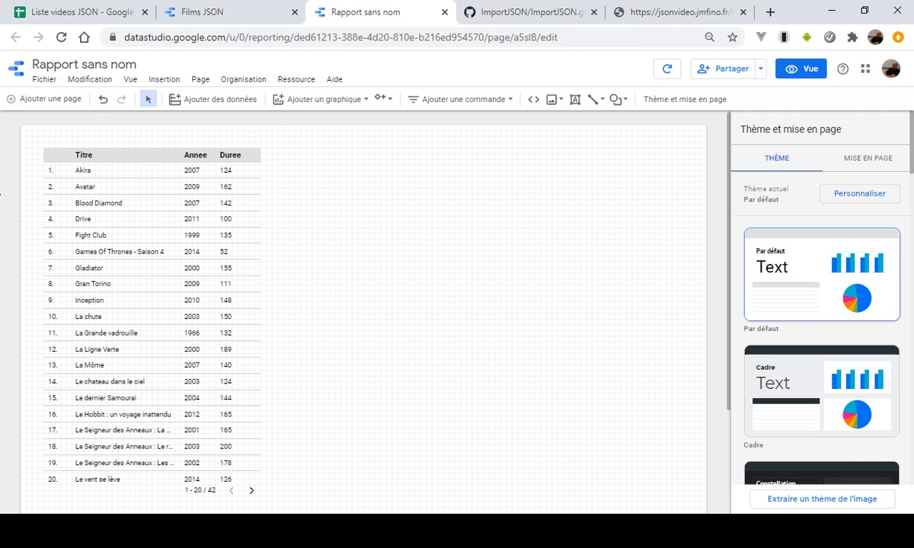
- Rename the report as Rapport 01 listeVideo JSON
{"action": "left_click", "coordinate": [136, 65]}
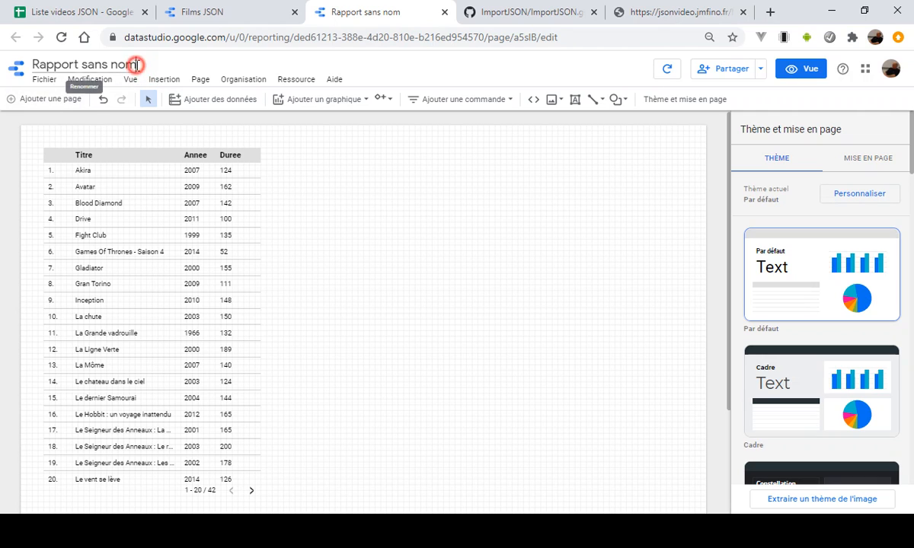
{"action": "left_click_drag", "start_coordinate": [137, 65], "coordinate": [30, 67]}
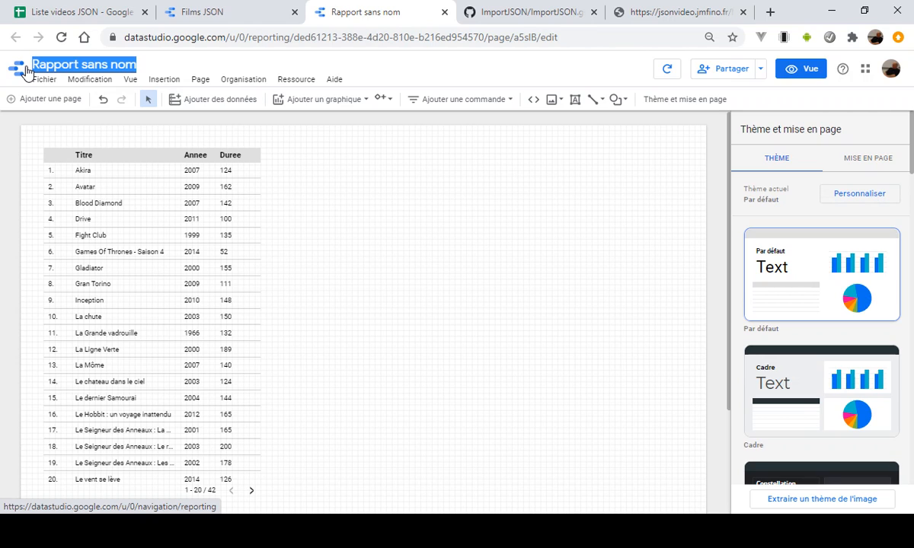
{"action": "type", "text": "Rapport 01"}
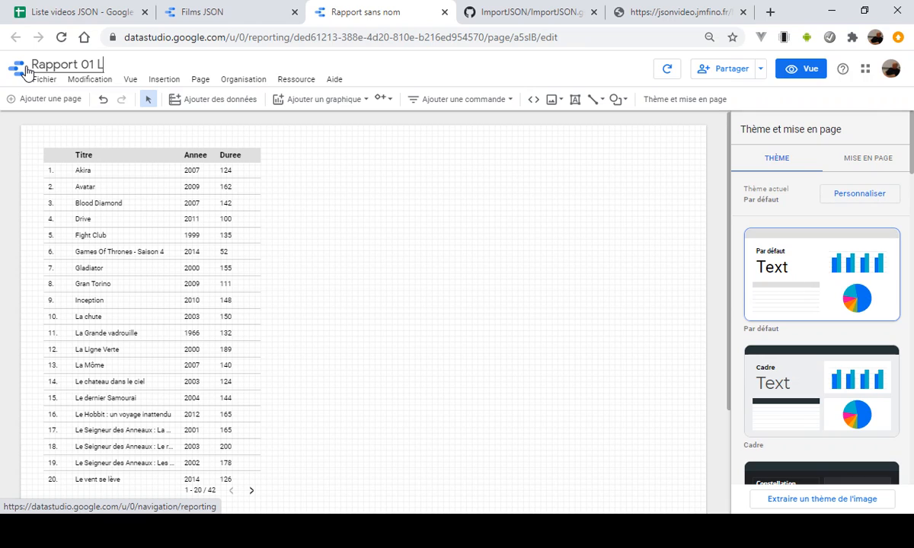
{"action": "type", "text": " listeVideo JSO"}
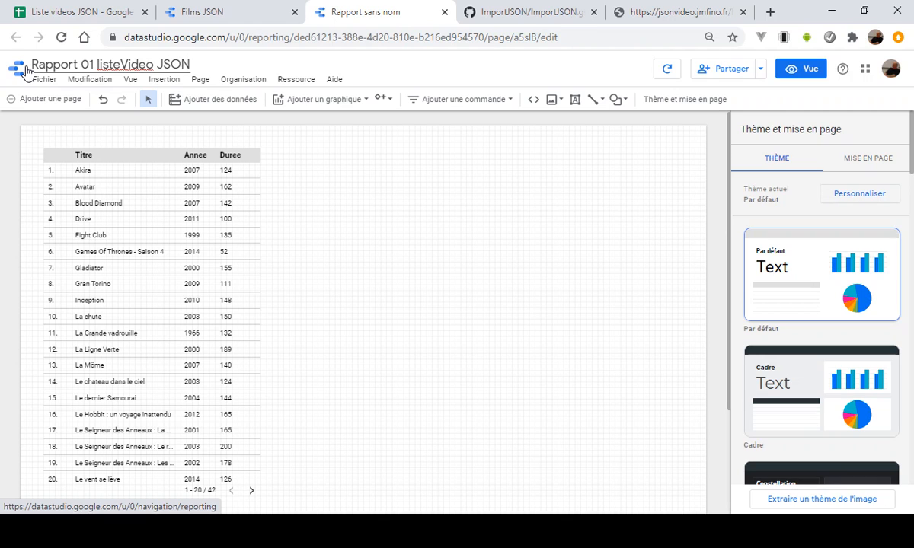
{"action": "type", "text": "N"}
{"action": "left_click", "coordinate": [409, 170]}
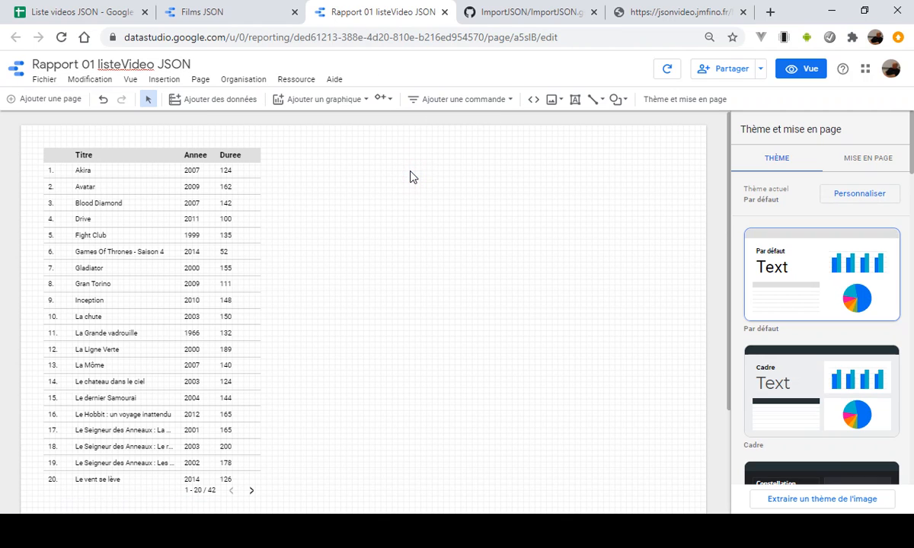